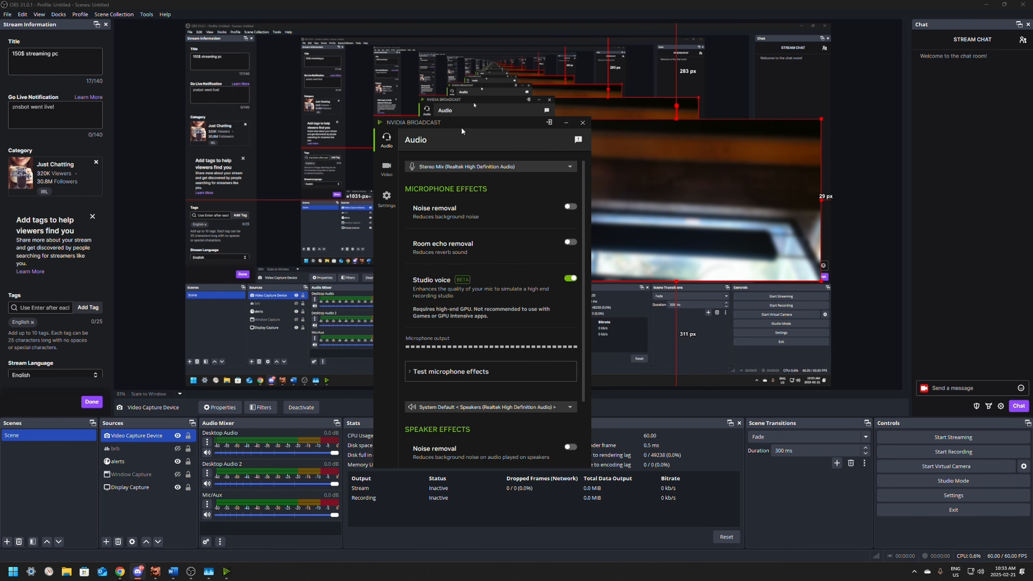
Step: Check NVIDIA Broadcast's GPU usage in Task Manager while the Studio voice effect is enabled
drag(468, 130, 434, 130)
key(ctrl+shift+Escape)
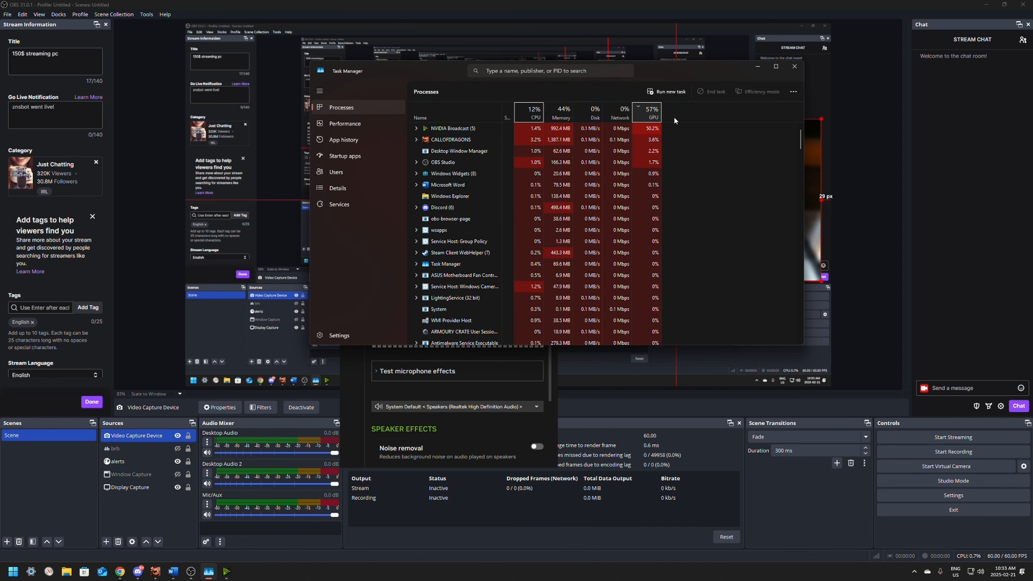
right_click(494, 113)
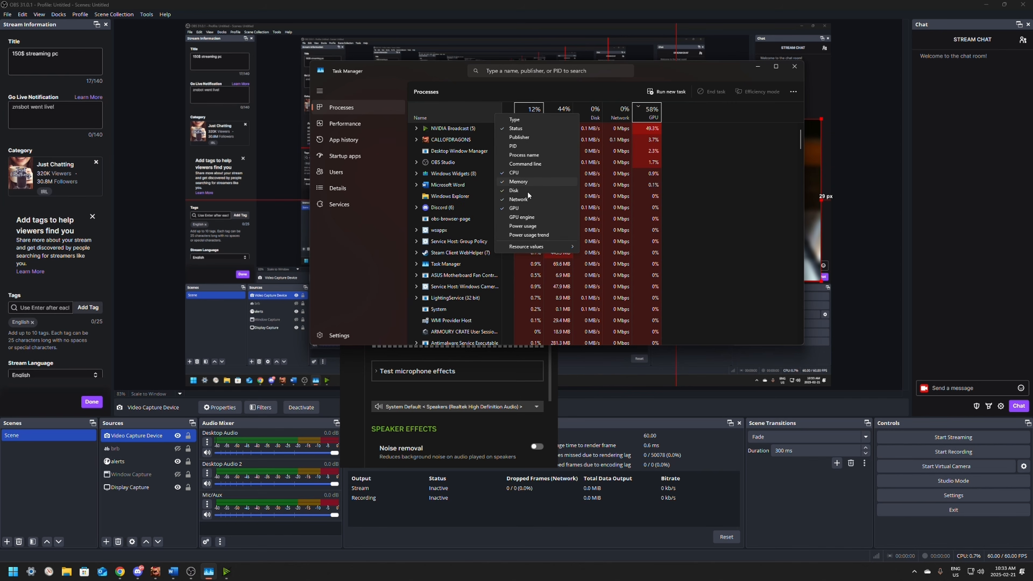
click(717, 178)
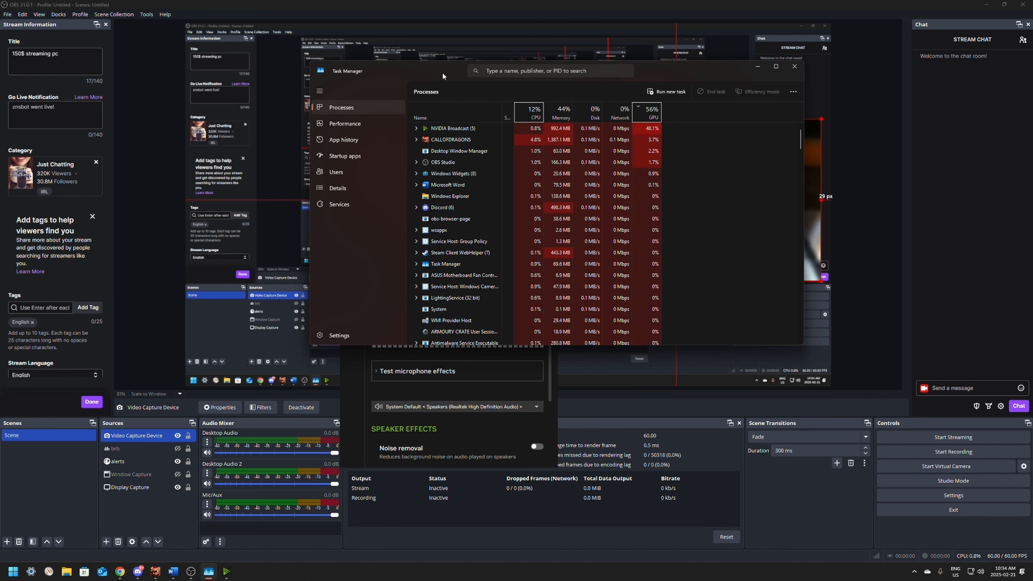
drag(431, 70, 1032, 104)
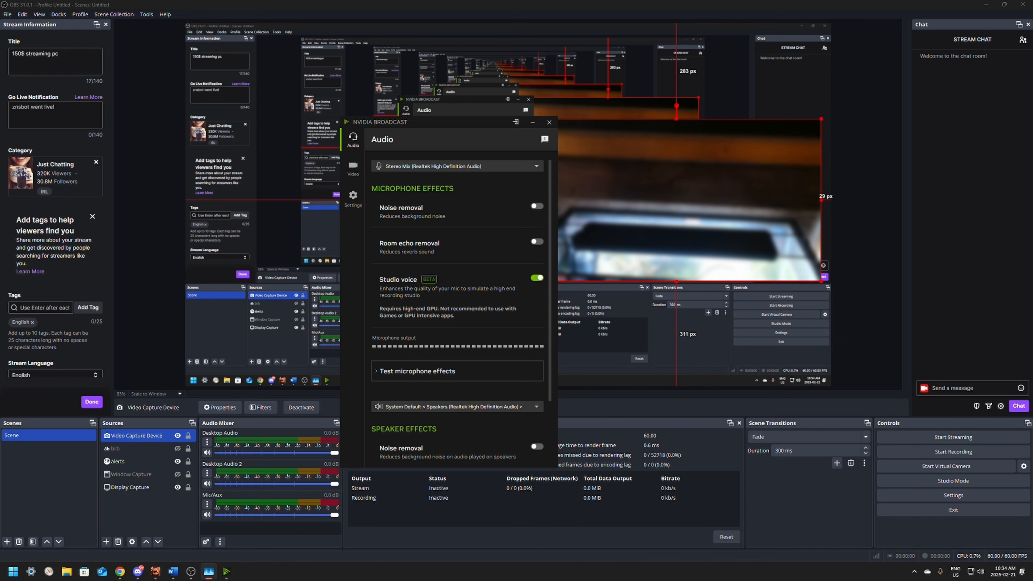
key(ctrl+shift+Escape)
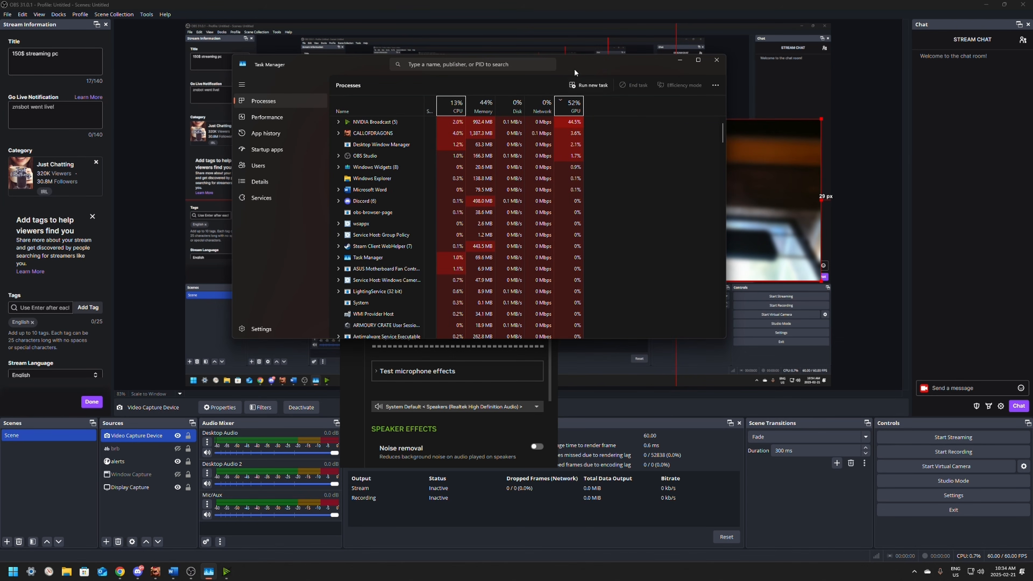
drag(577, 65, 1032, 126)
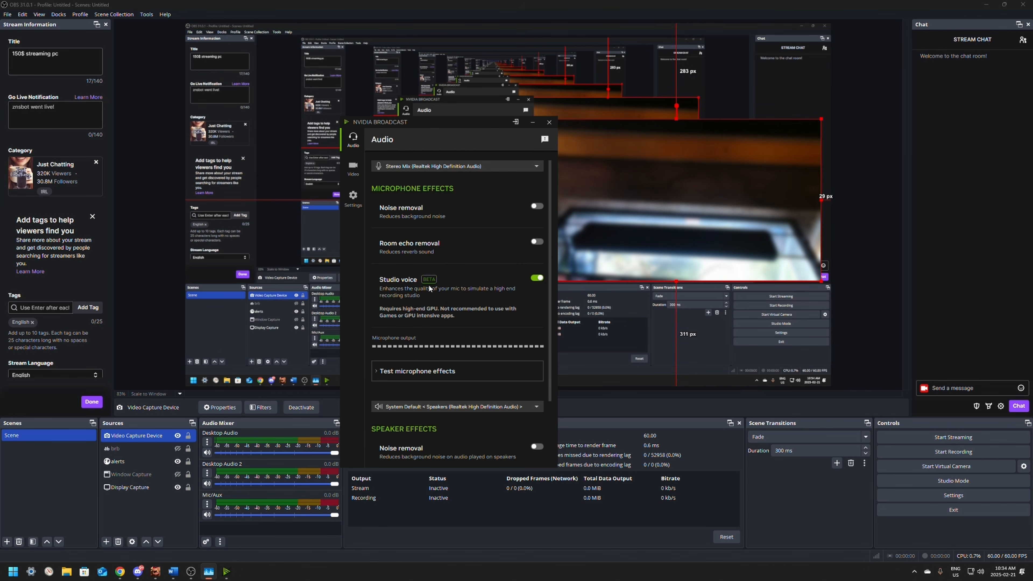
Step: Turn off Studio voice and turn on microphone Noise removal, checking NVIDIA Broadcast's GPU usage in Task Manager
click(536, 278)
click(538, 207)
click(538, 242)
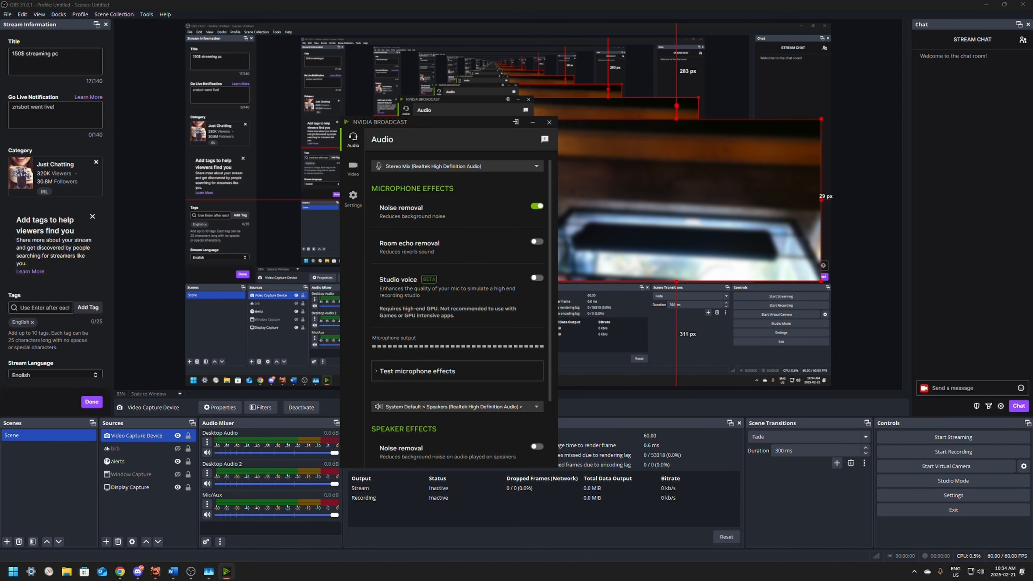
key(ctrl+shift+Escape)
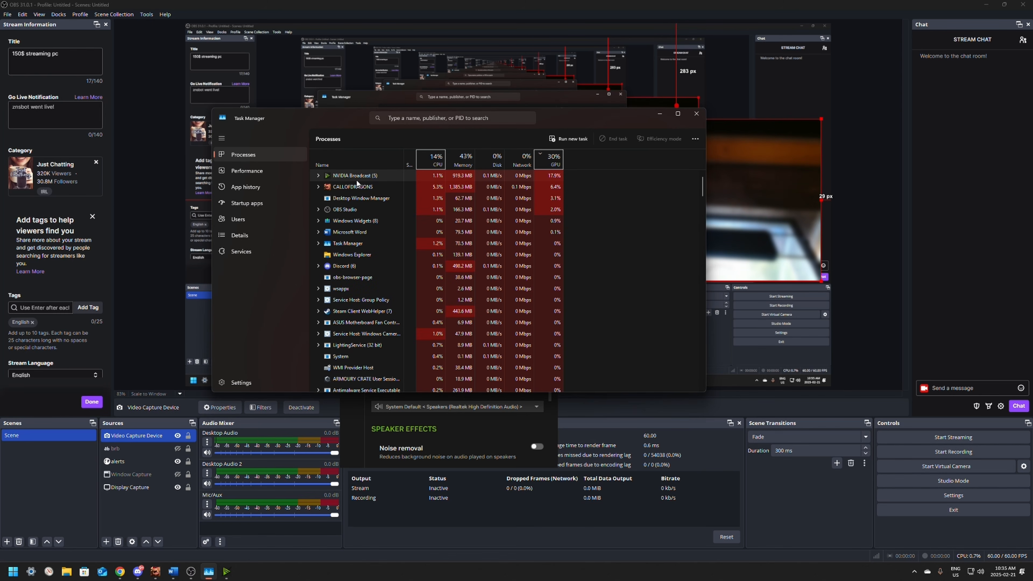
drag(569, 120, 1032, 169)
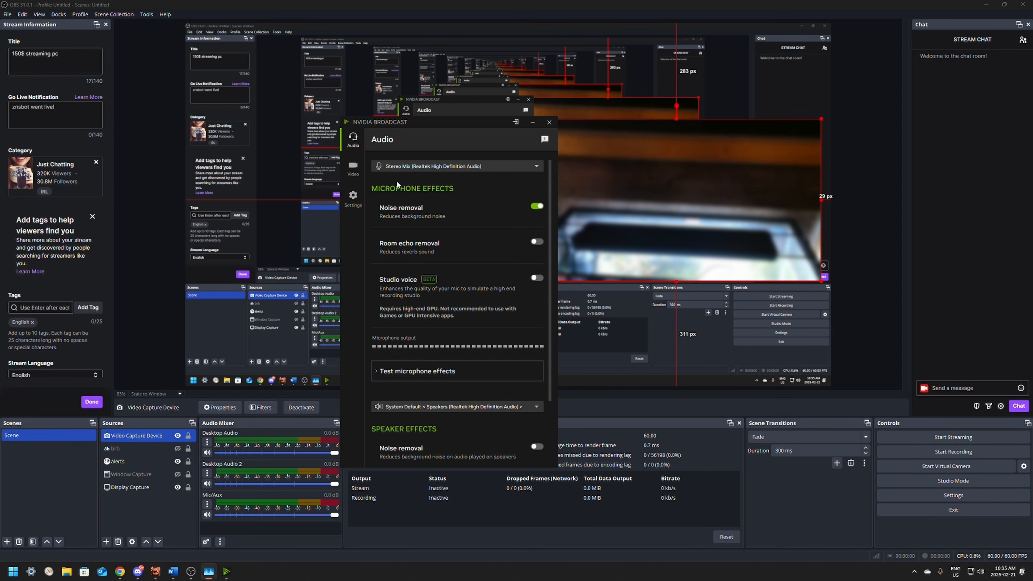
Step: Review which video effects are enabled in NVIDIA Broadcast and return to its audio effects
click(353, 167)
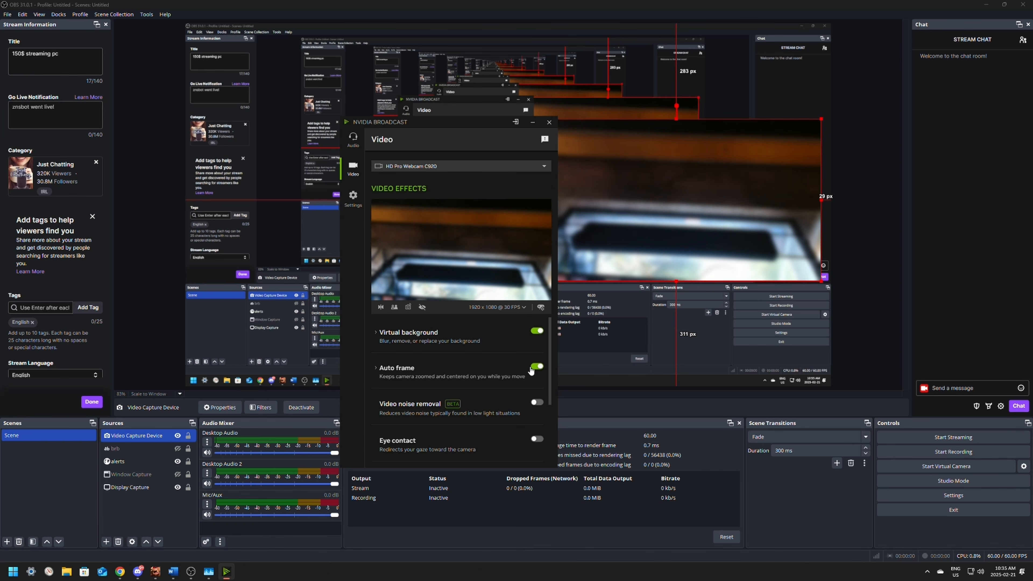
click(353, 140)
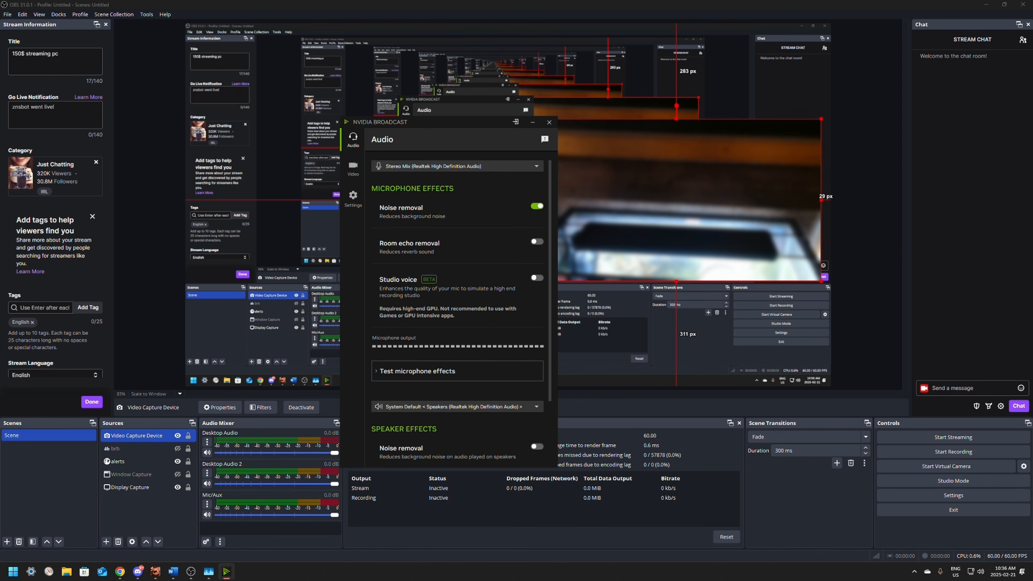
mouse_move(1032, 124)
mouse_down()
mouse_move(704, 111)
mouse_move(1032, 122)
mouse_up()
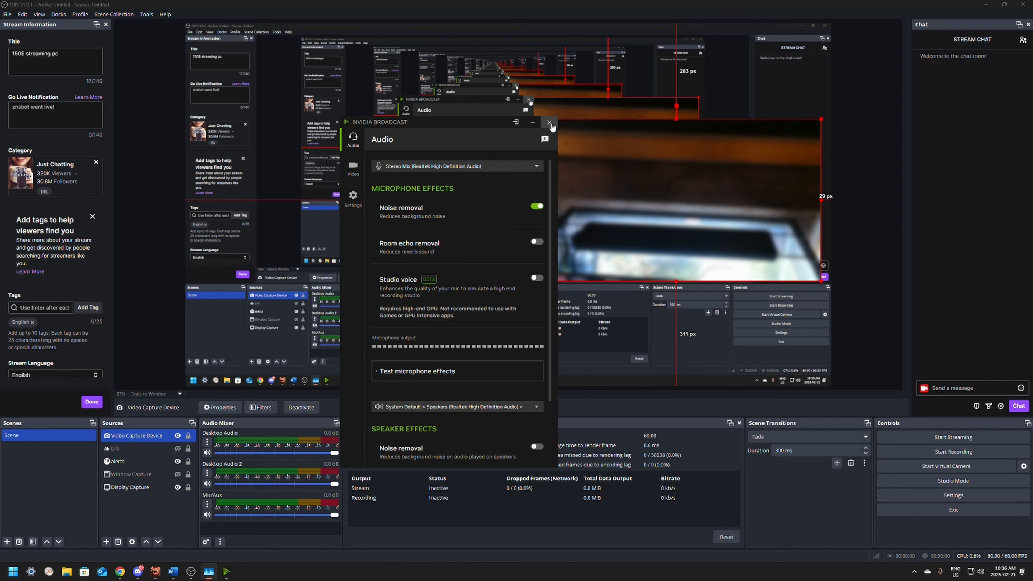
Step: Close the NVIDIA Broadcast window and reopen it from the system tray
click(549, 123)
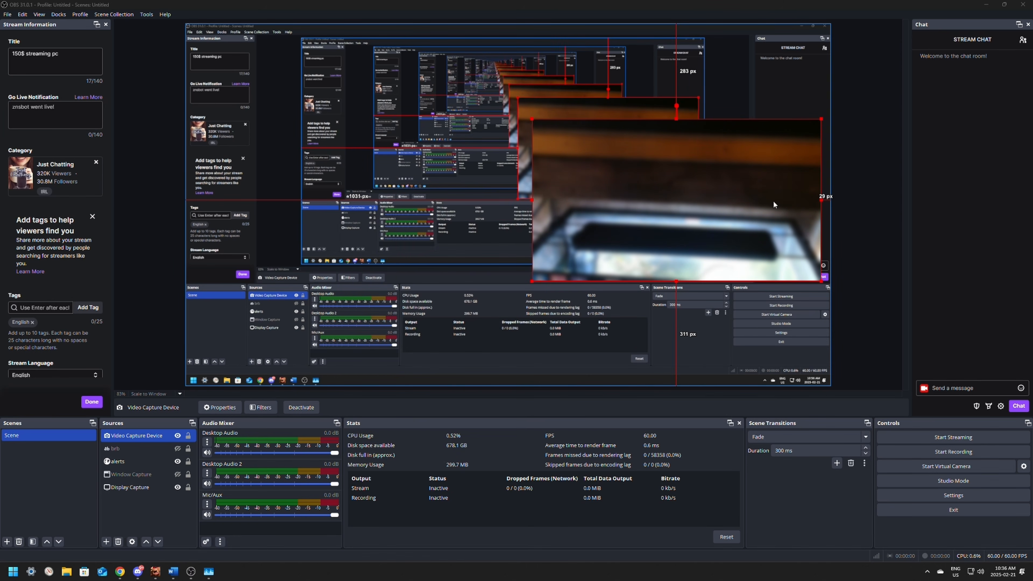
click(576, 303)
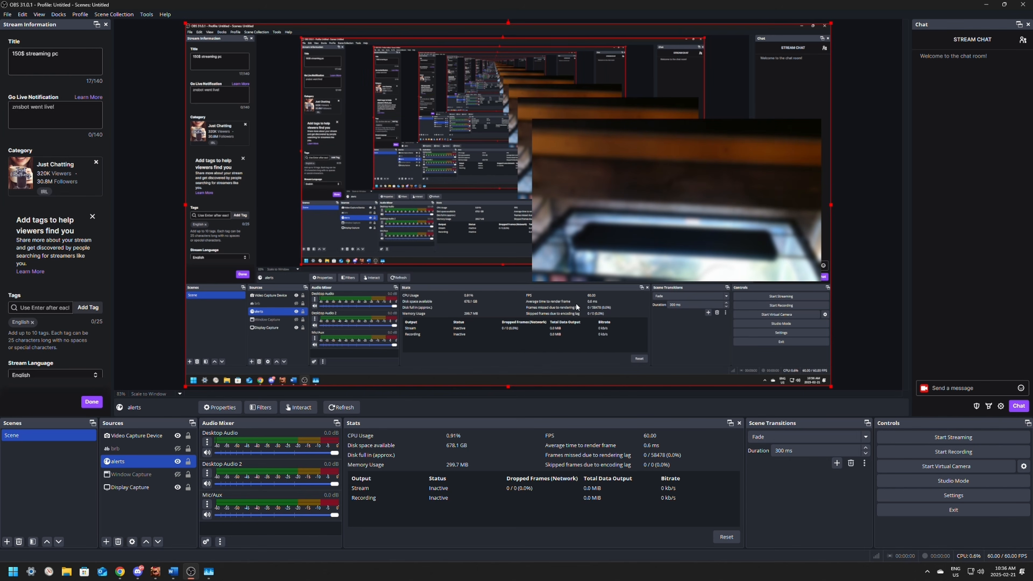
click(661, 223)
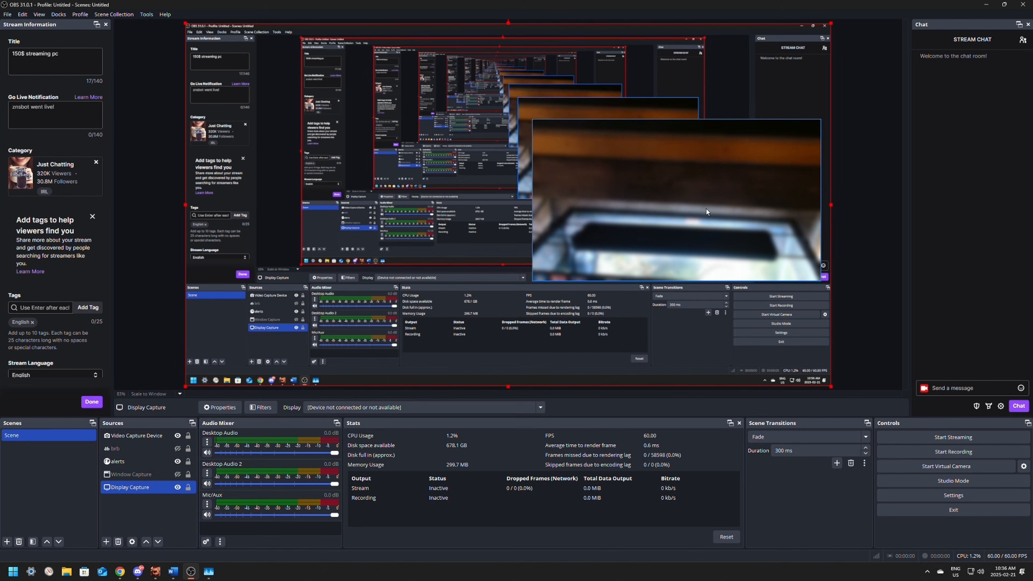
click(927, 573)
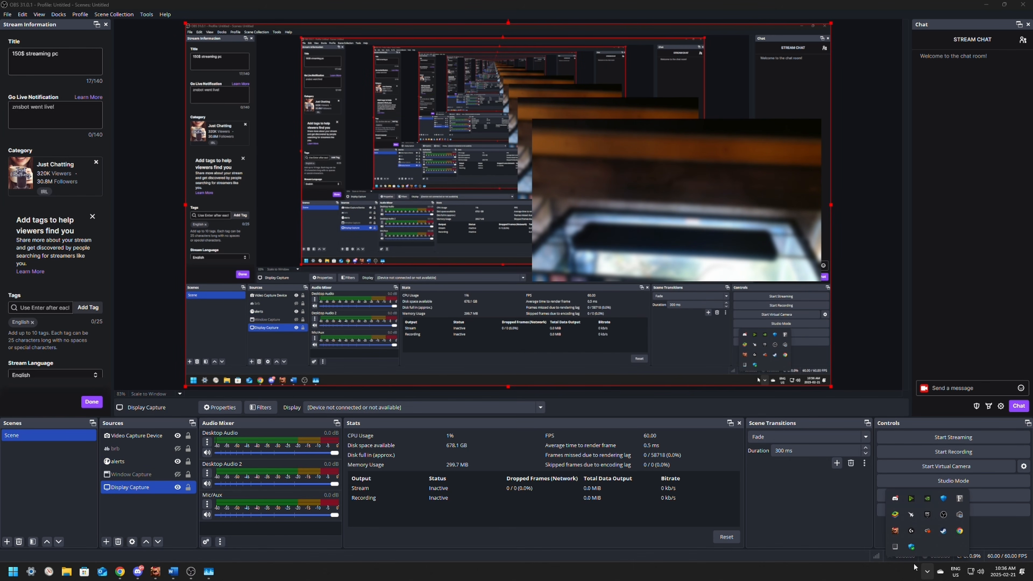
click(911, 499)
Step: Turn off microphone Noise removal and check NVIDIA Broadcast's GPU usage again in Task Manager
click(537, 207)
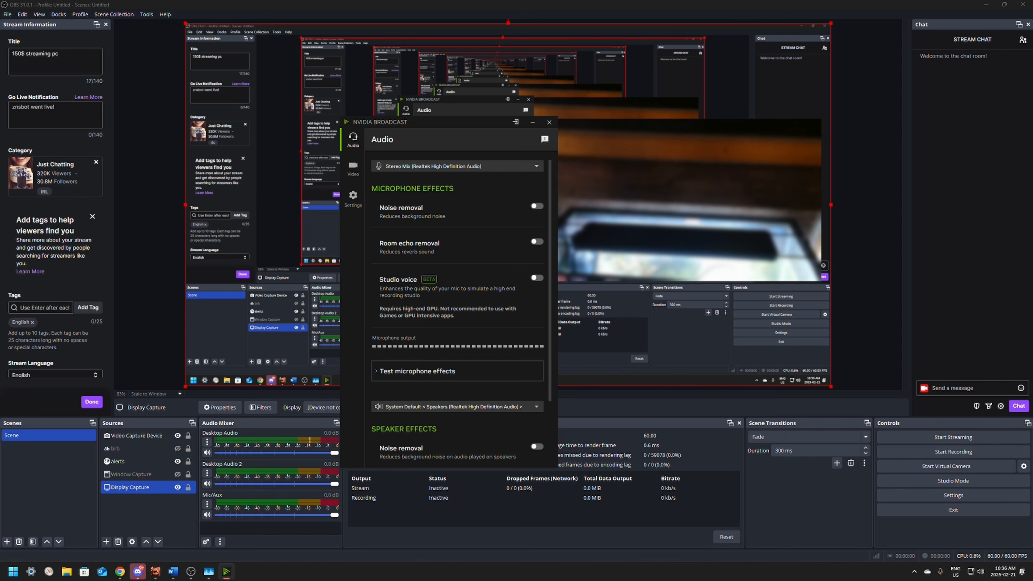
key(ctrl+shift+Escape)
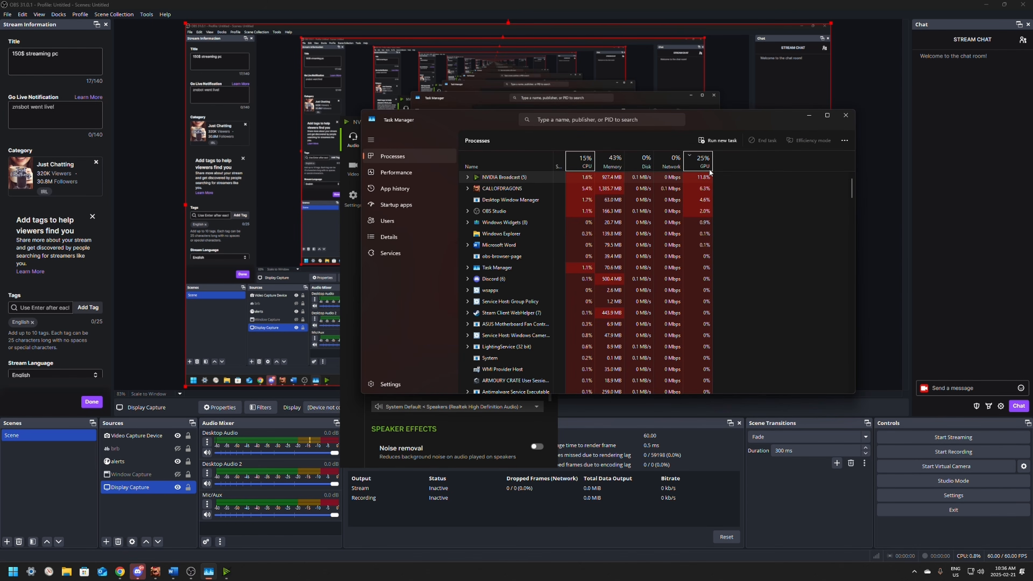
drag(732, 122, 1032, 150)
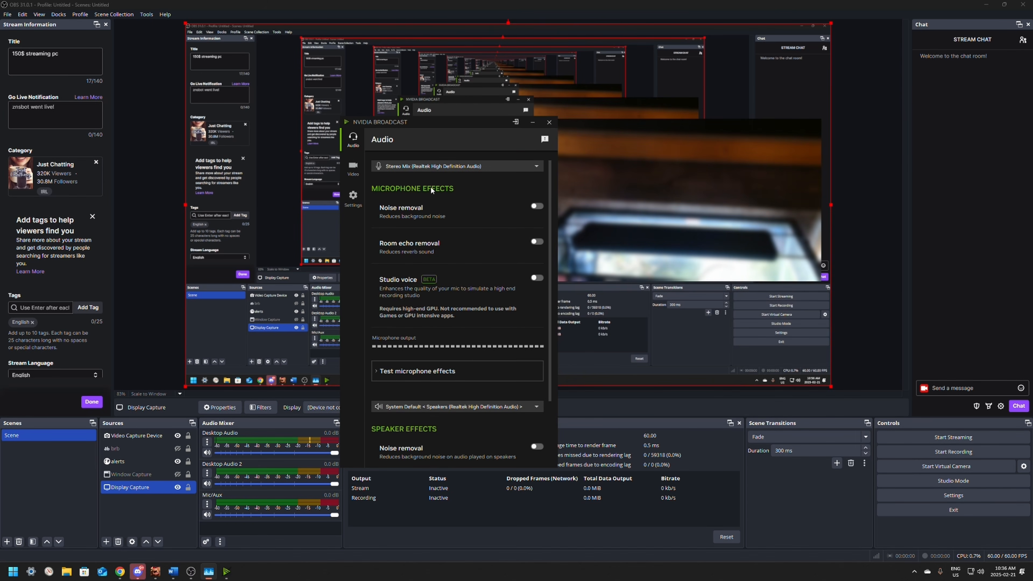
Step: Turn off the Auto frame and Virtual background video effects for the webcam in NVIDIA Broadcast
click(352, 167)
click(537, 367)
click(537, 367)
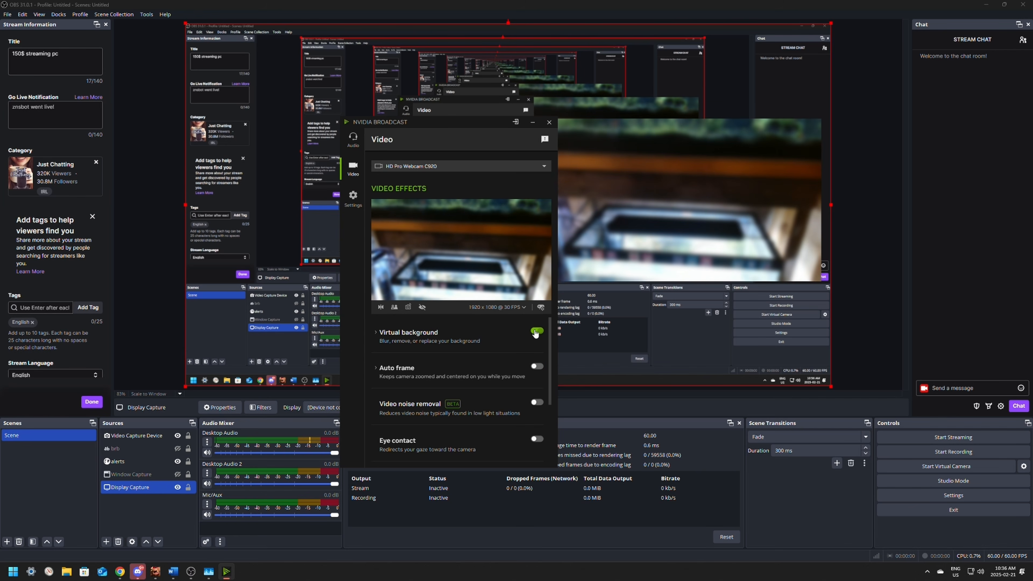
click(537, 330)
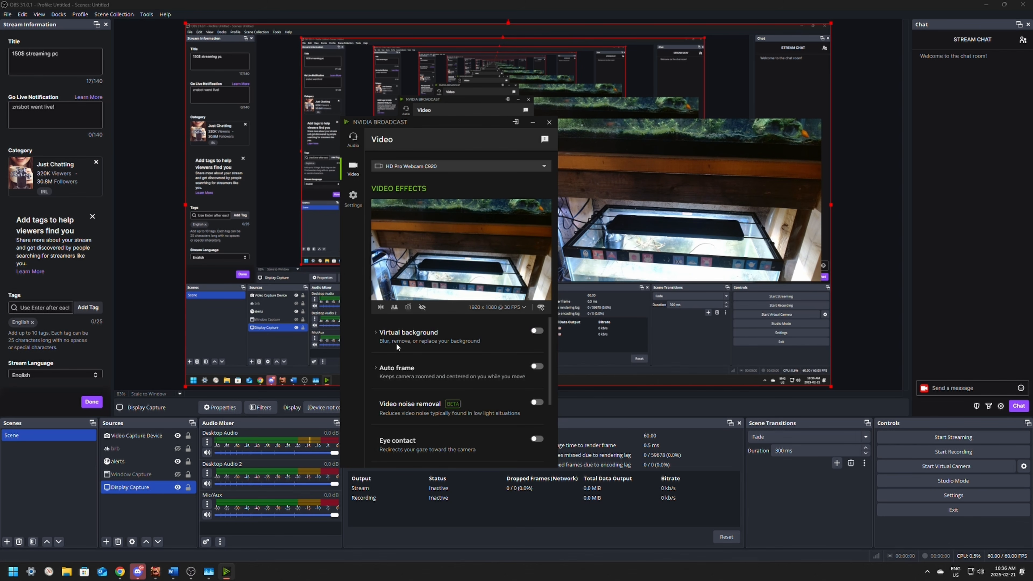
click(353, 147)
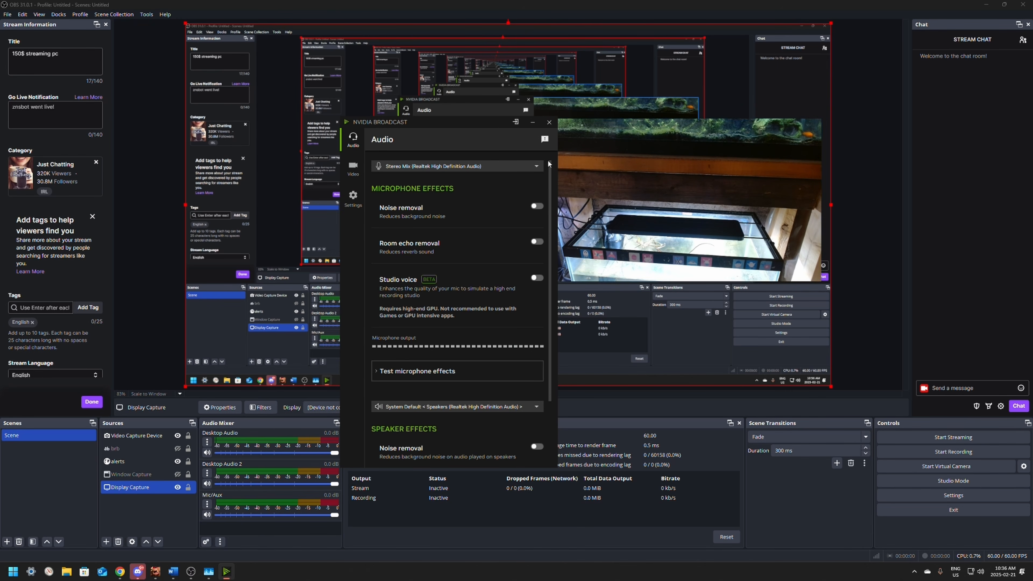
Step: Close the NVIDIA Broadcast window and check its background GPU usage with all effects off in Task Manager
click(549, 122)
drag(1031, 116, 626, 92)
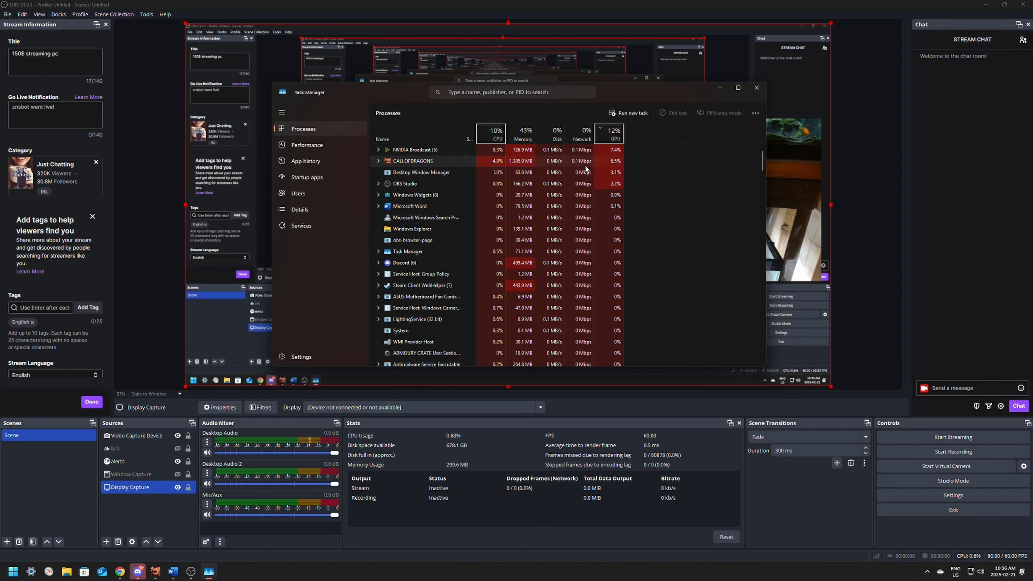
drag(629, 96, 1032, 179)
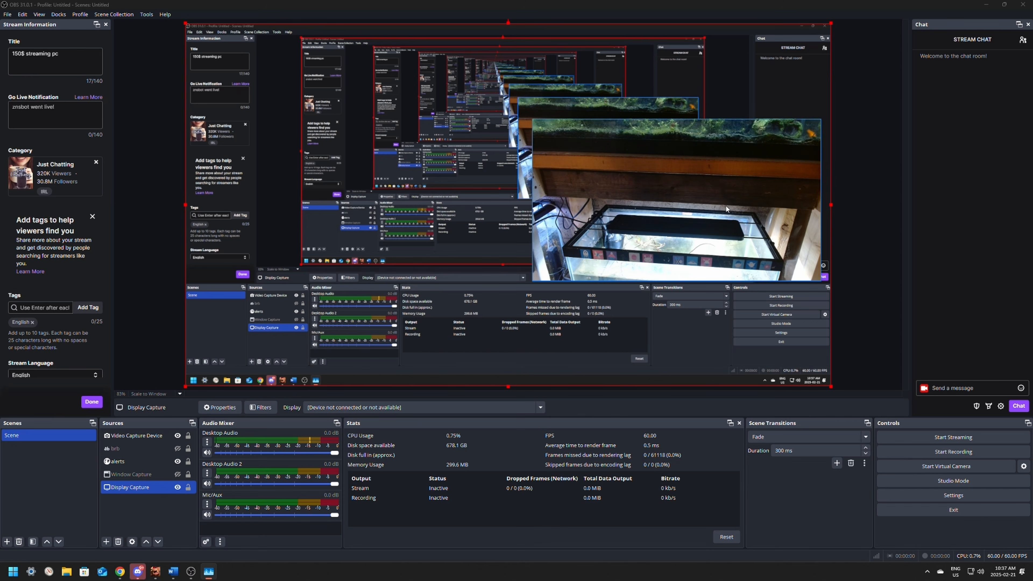
Step: Quit NVIDIA Broadcast completely from the system tray
click(926, 572)
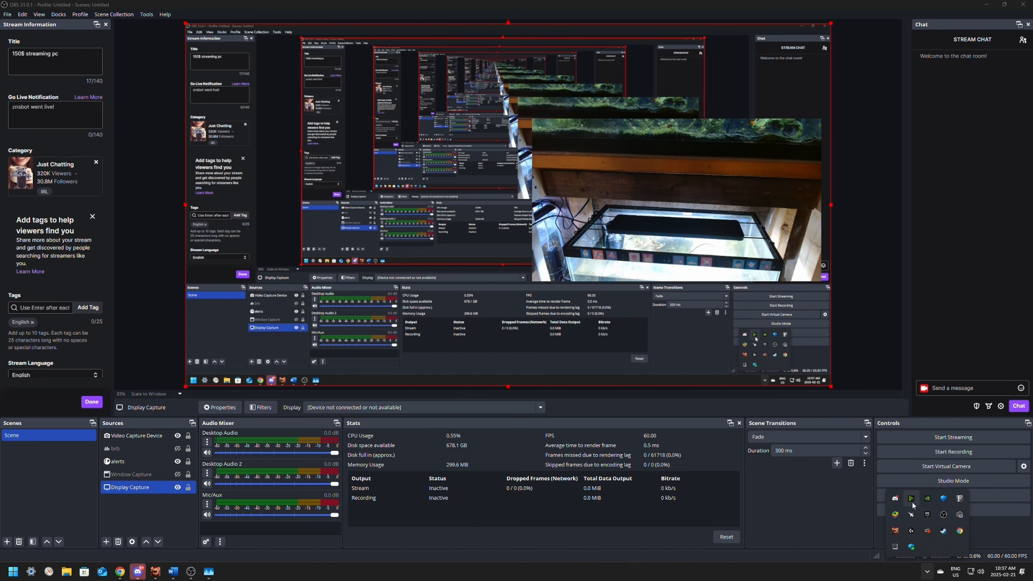
right_click(912, 503)
click(949, 451)
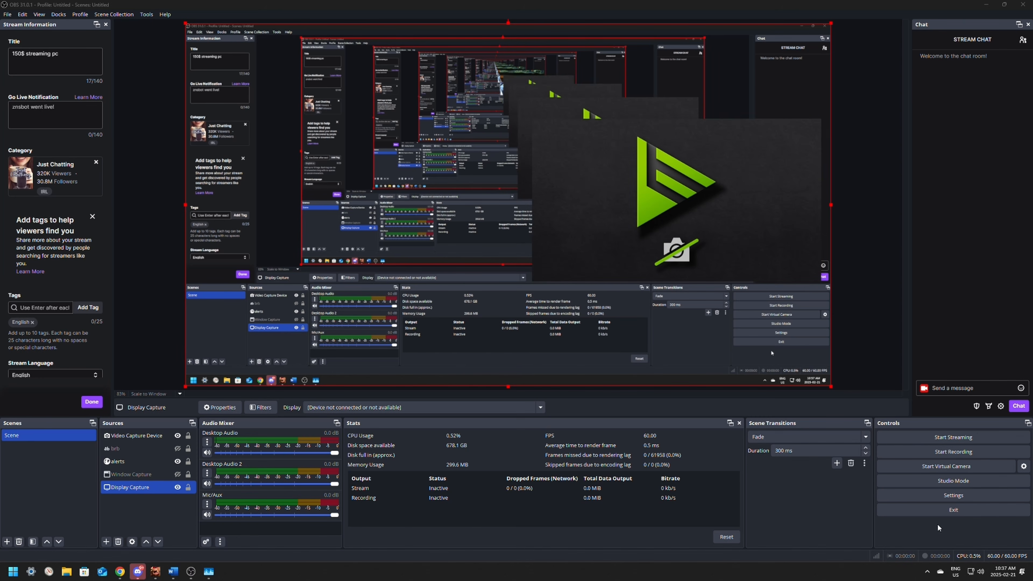
Step: Set the Video Capture Device source to HD Pro Webcam C920 and enable deactivating it when not showing
double_click(133, 437)
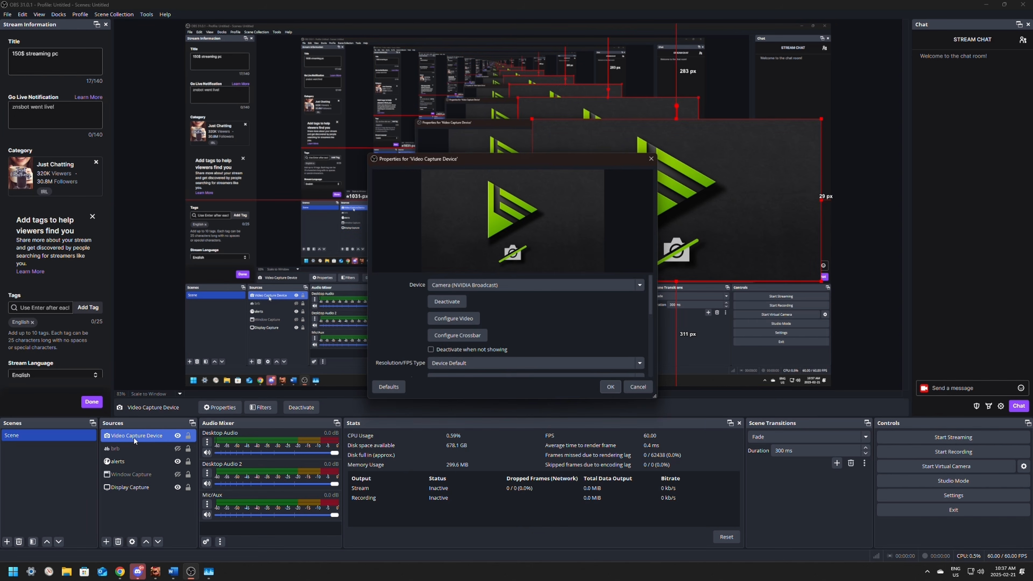
click(506, 285)
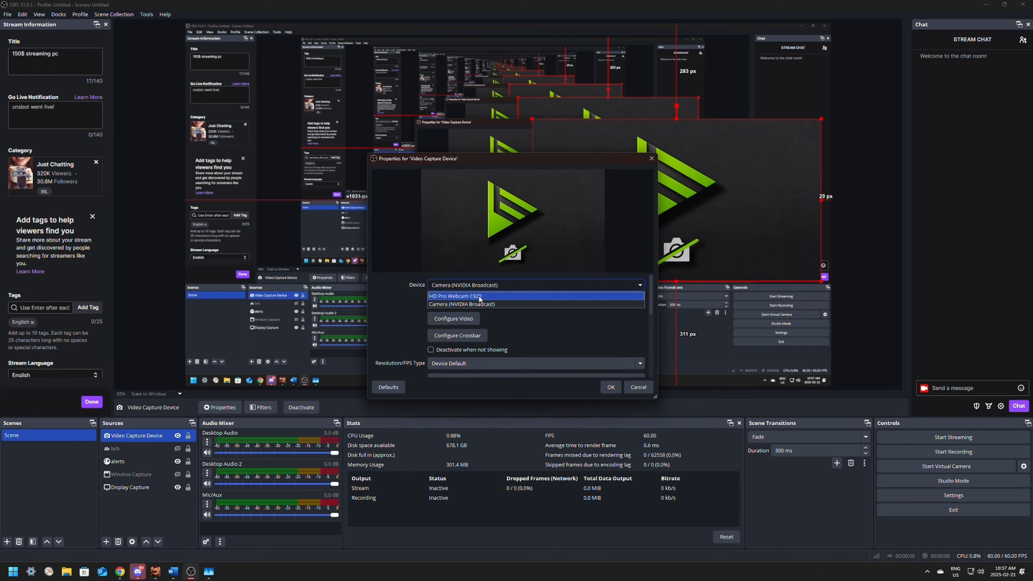
click(479, 295)
click(430, 349)
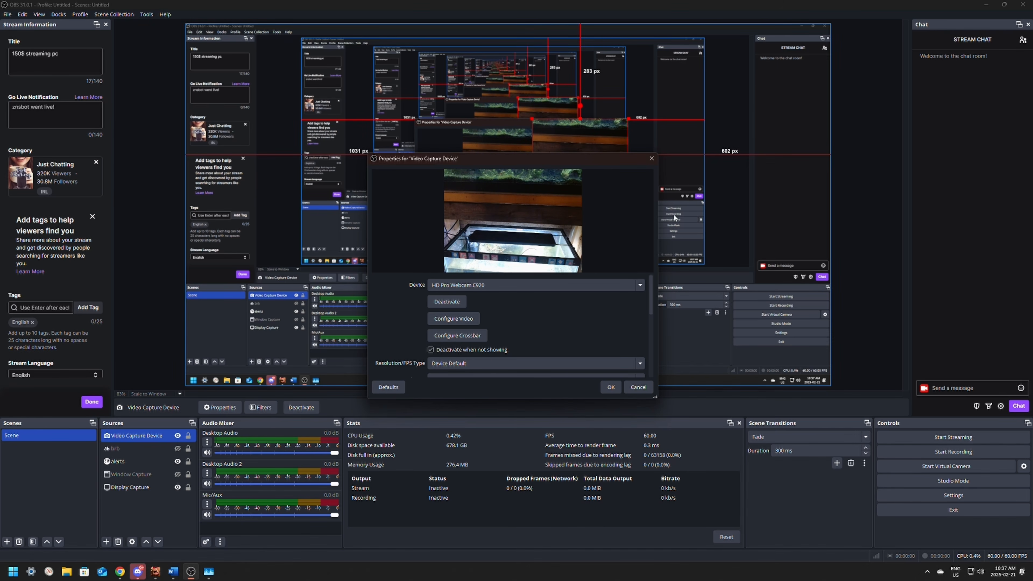
click(612, 388)
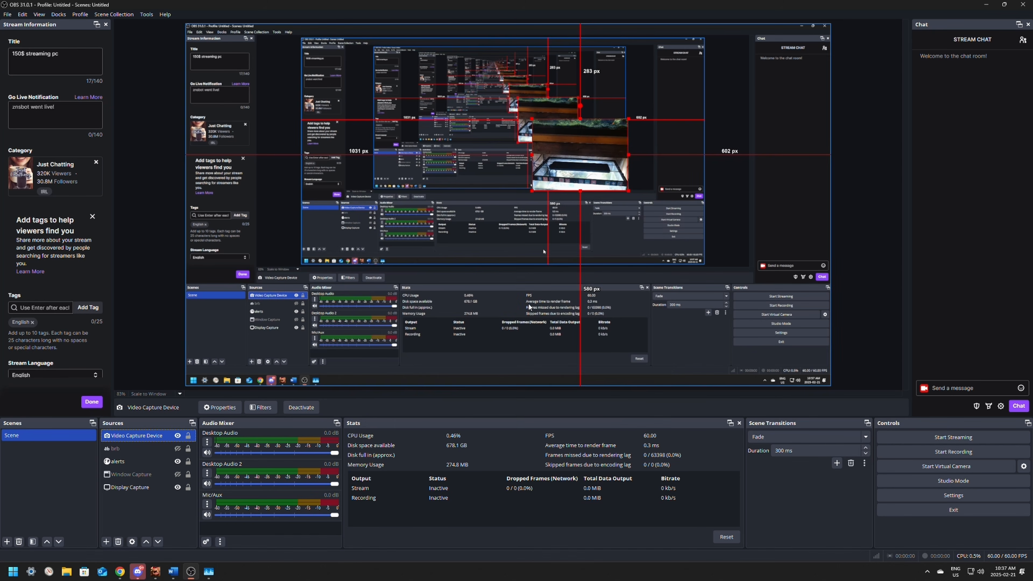
Step: Enlarge the webcam source and move it to about 92 px from the canvas's right edge and 268 px from its top
drag(630, 191, 688, 235)
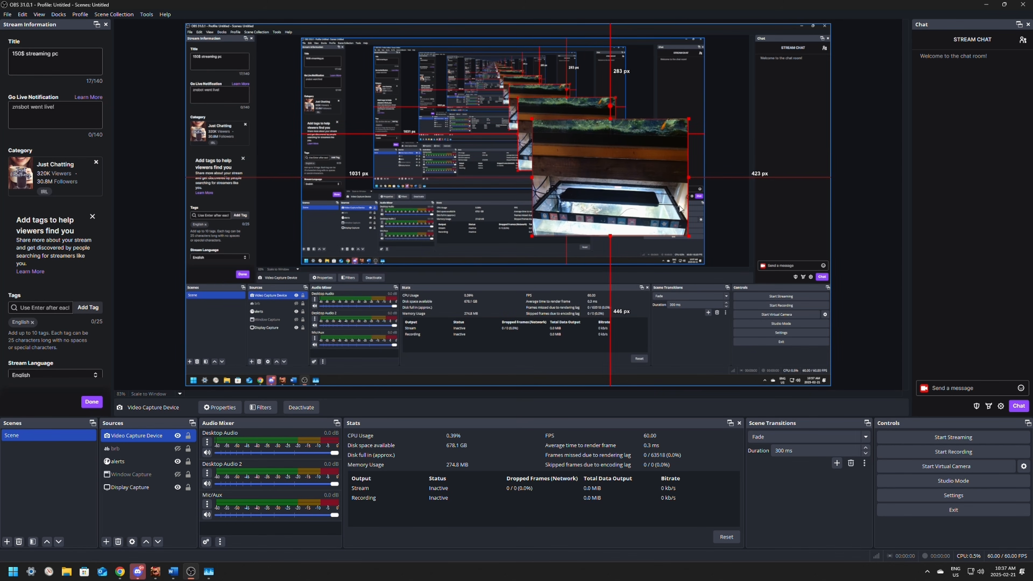
drag(670, 190, 754, 176)
Step: Configure the Video Capture Device with a custom resolution of 1920x1080 and Highest FPS
double_click(754, 176)
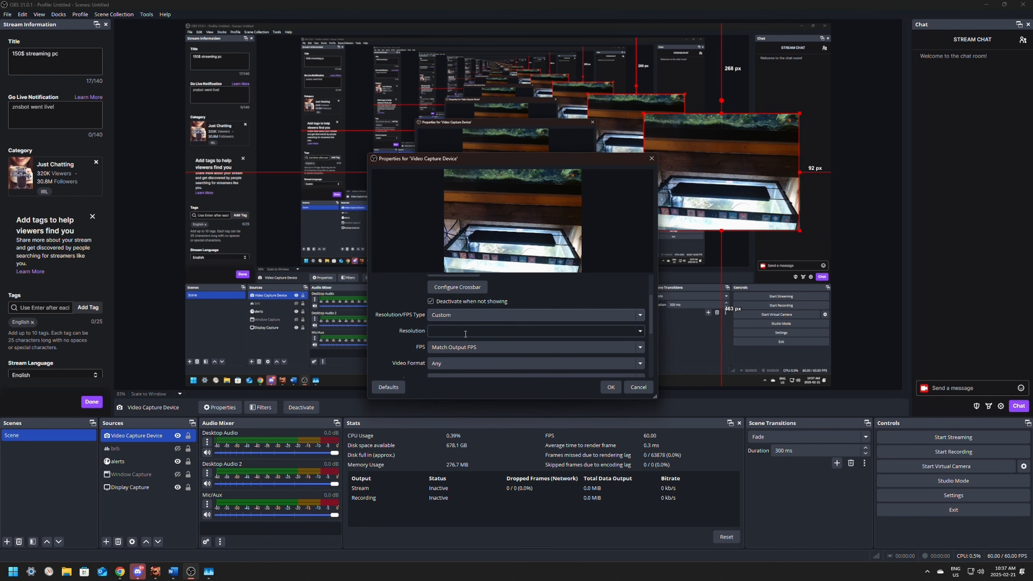
click(640, 331)
click(471, 350)
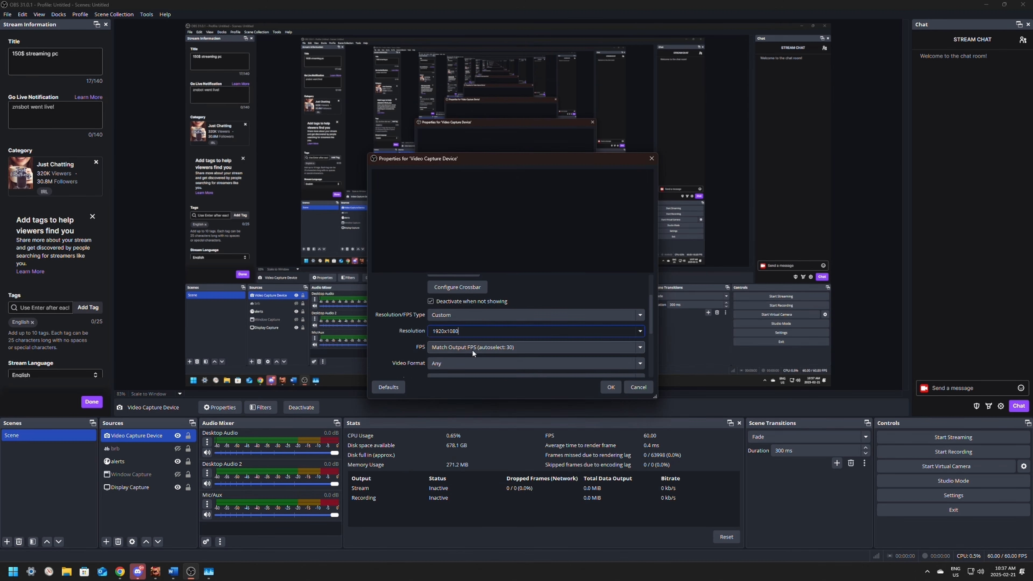
click(561, 347)
click(468, 367)
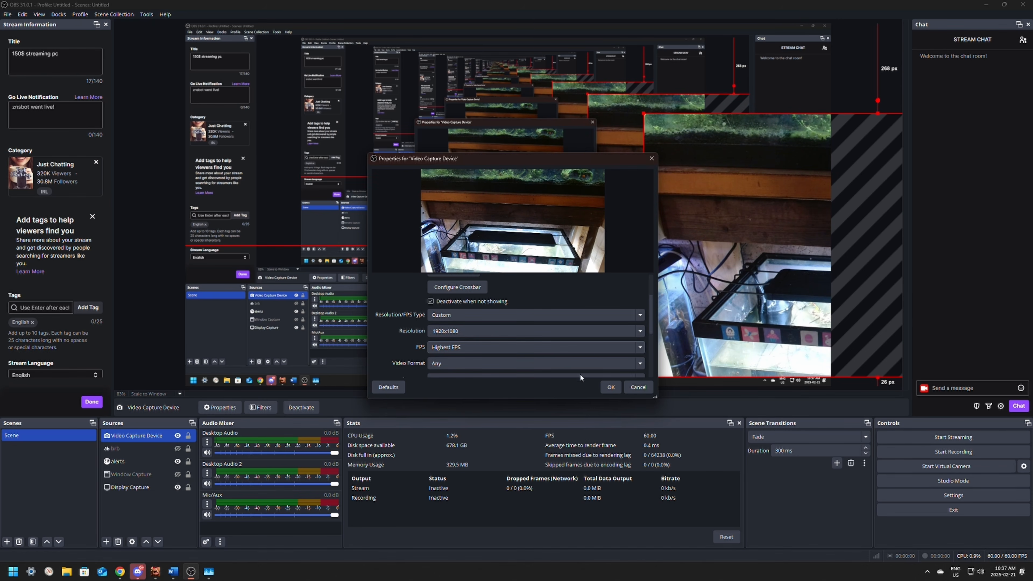
click(606, 386)
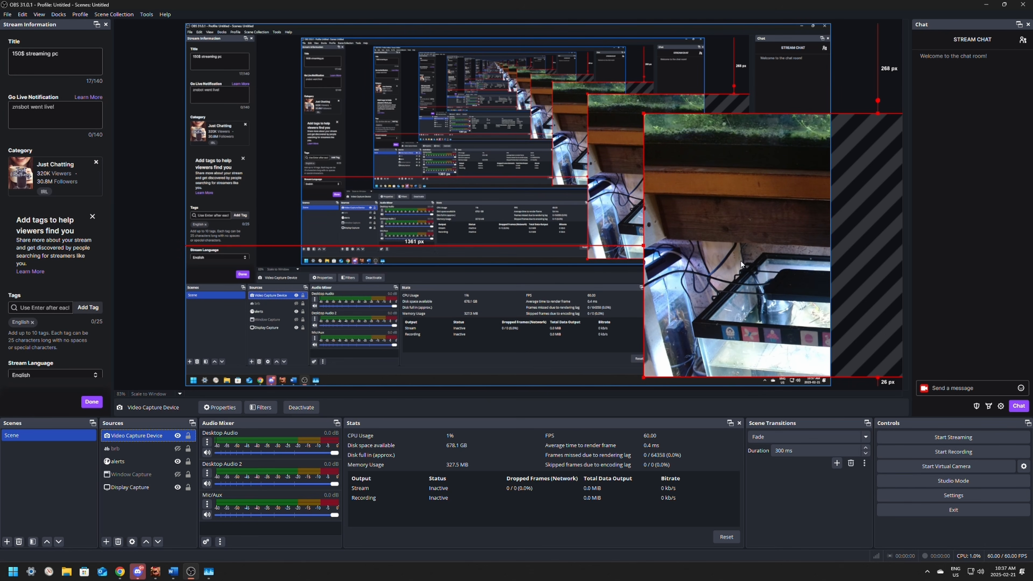
Step: Shrink the webcam source and place it about 27 px from the canvas's right edge and 500 px from its top
drag(741, 264, 449, 218)
drag(352, 66, 575, 191)
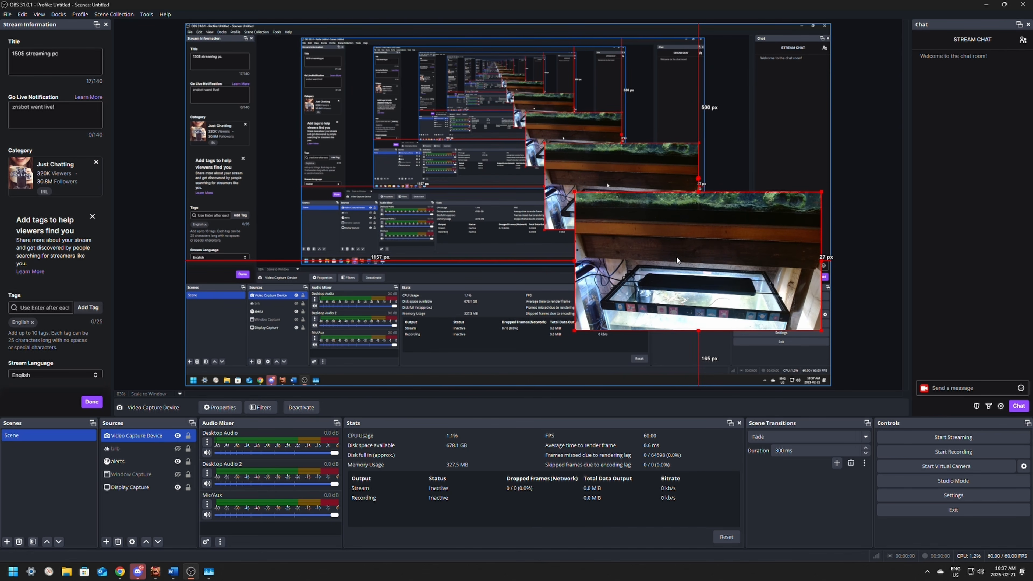
key(ctrl+shift+Escape)
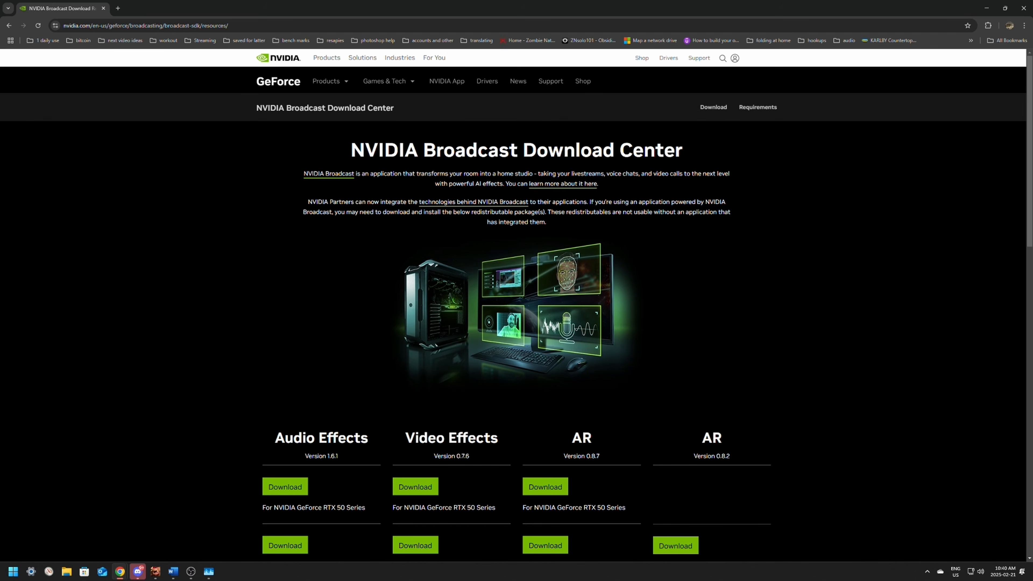
Step: Open NVIDIA Broadcast Download Resources from the Google results in Chrome and download Audio Effects for GeForce RTX 30 Series or RTX Ampere GPUs
click(9, 25)
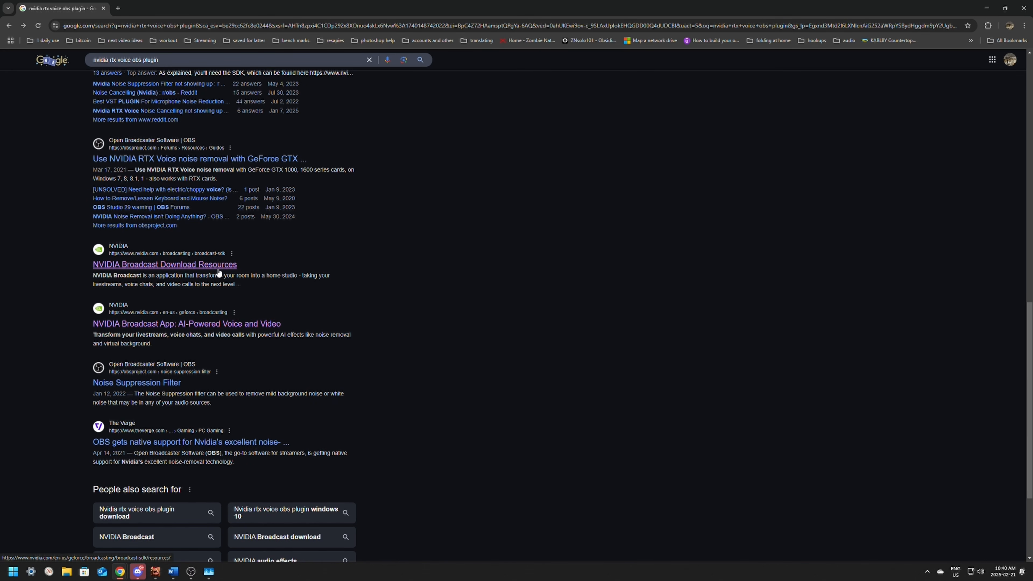
click(171, 264)
scroll(237, 232, down, 4)
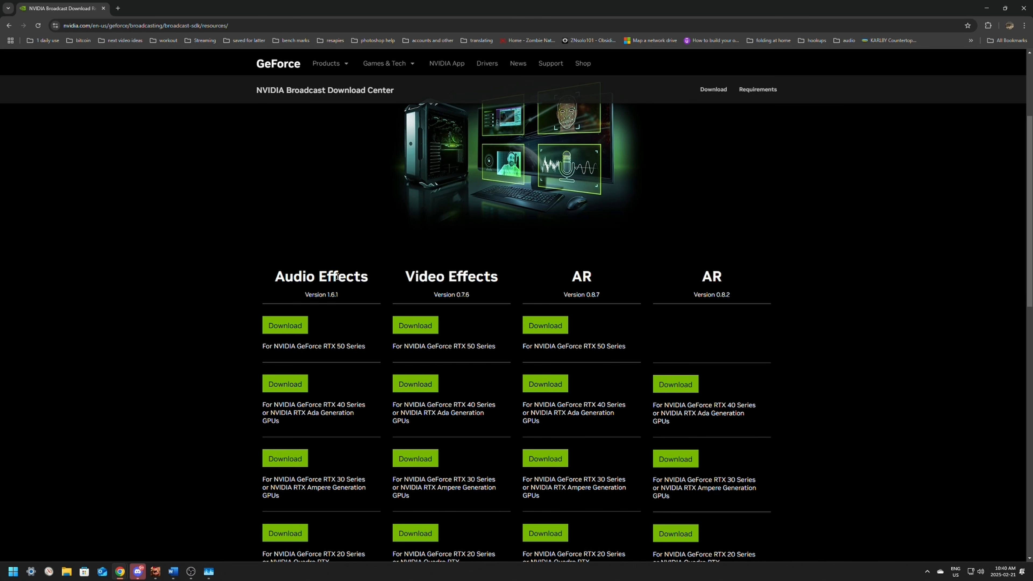
scroll(375, 275, down, 2)
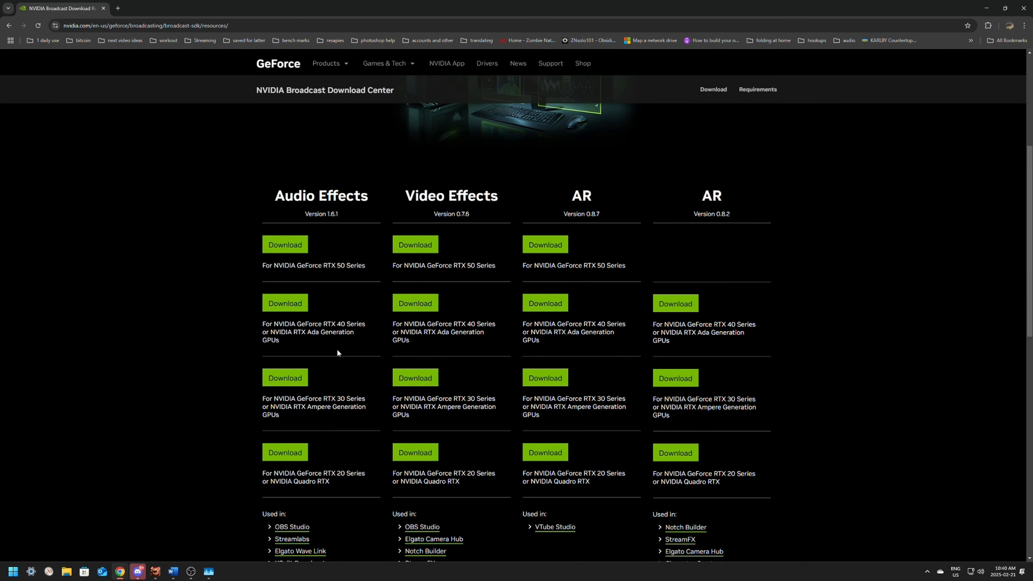
click(285, 378)
Step: Switch to OBS Studio and close it
scroll(522, 412, up, 6)
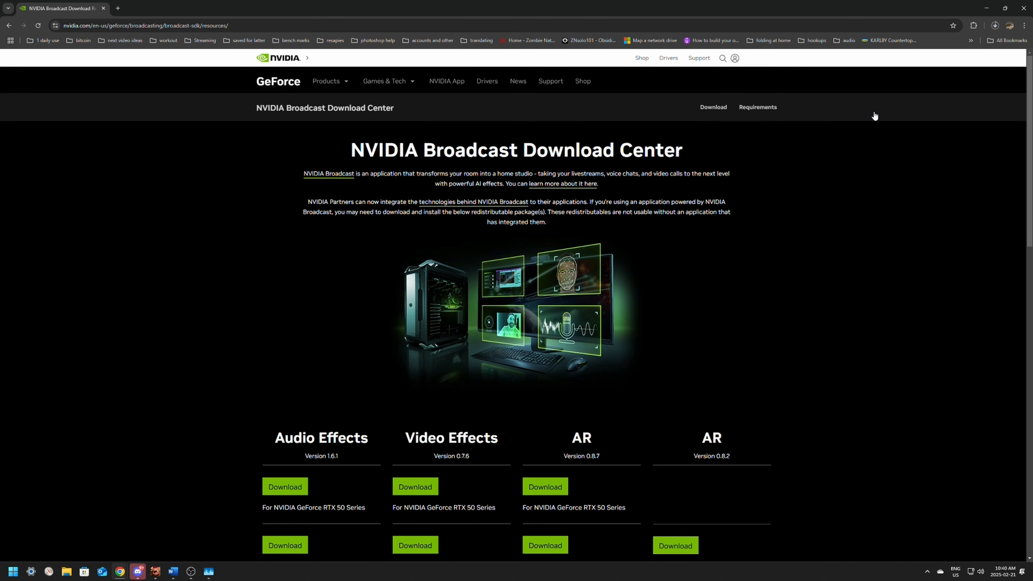
click(191, 571)
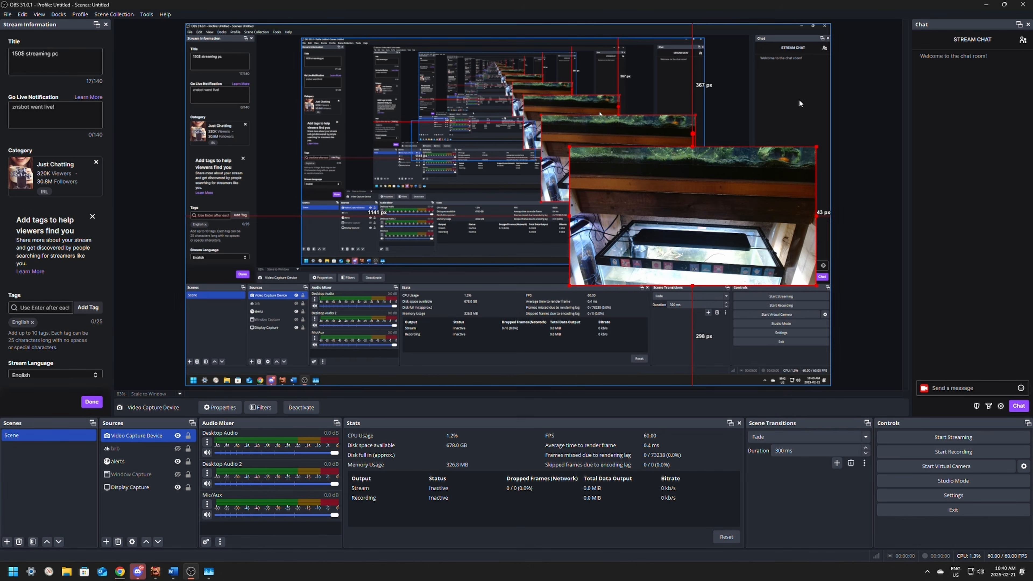
click(1023, 5)
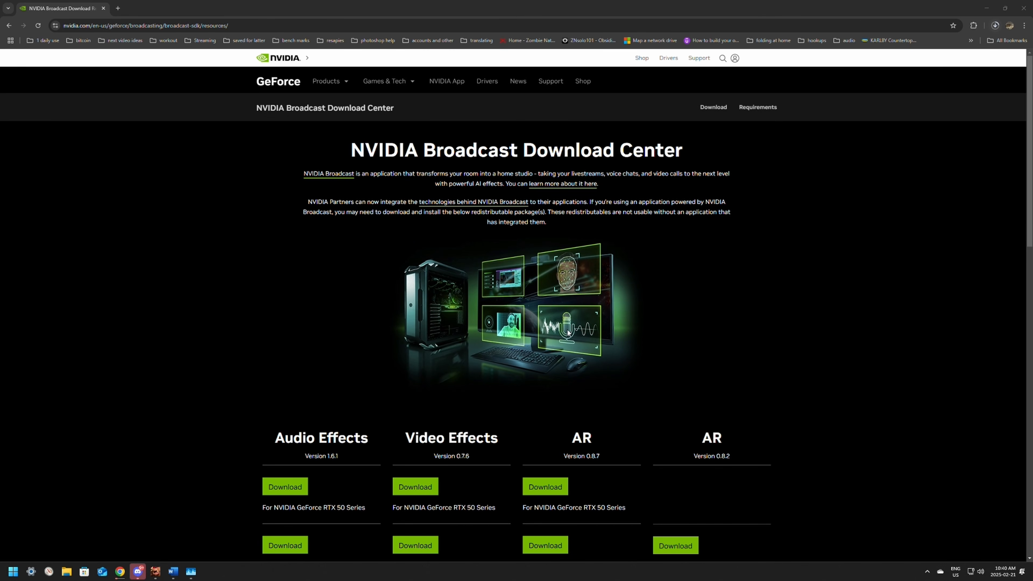
scroll(304, 327, down, 4)
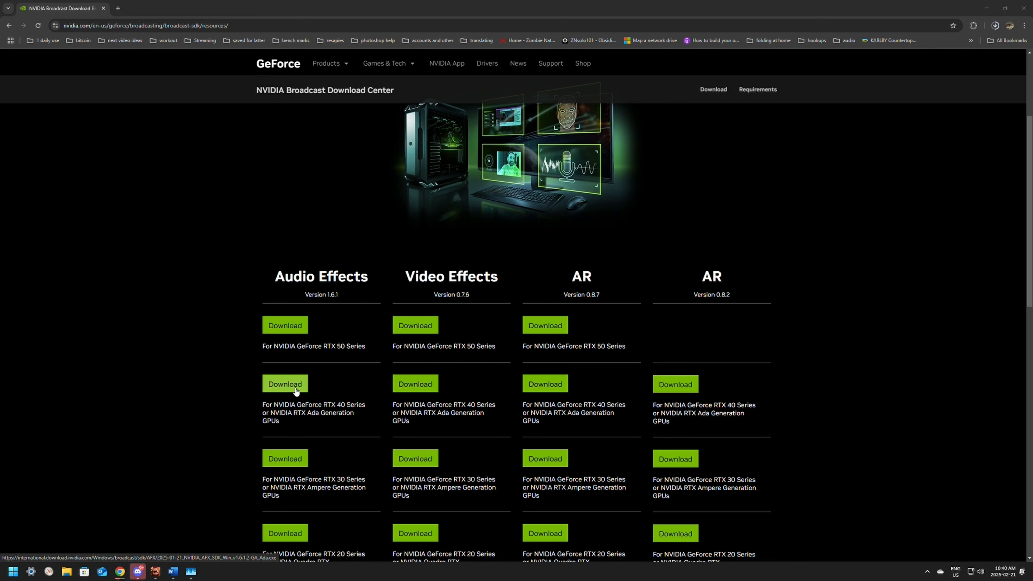
drag(405, 277, 484, 276)
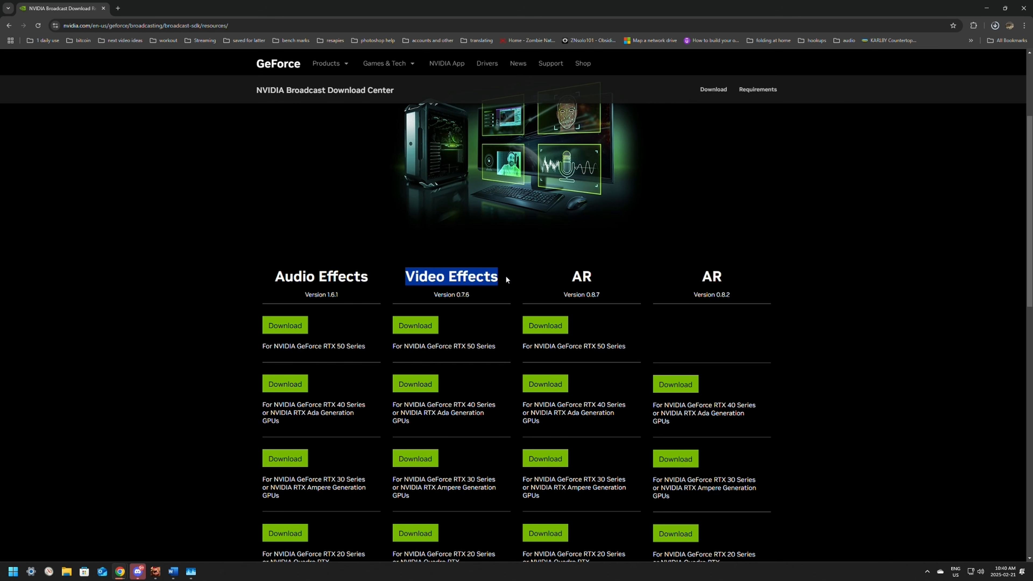
drag(279, 276, 498, 280)
drag(277, 278, 372, 286)
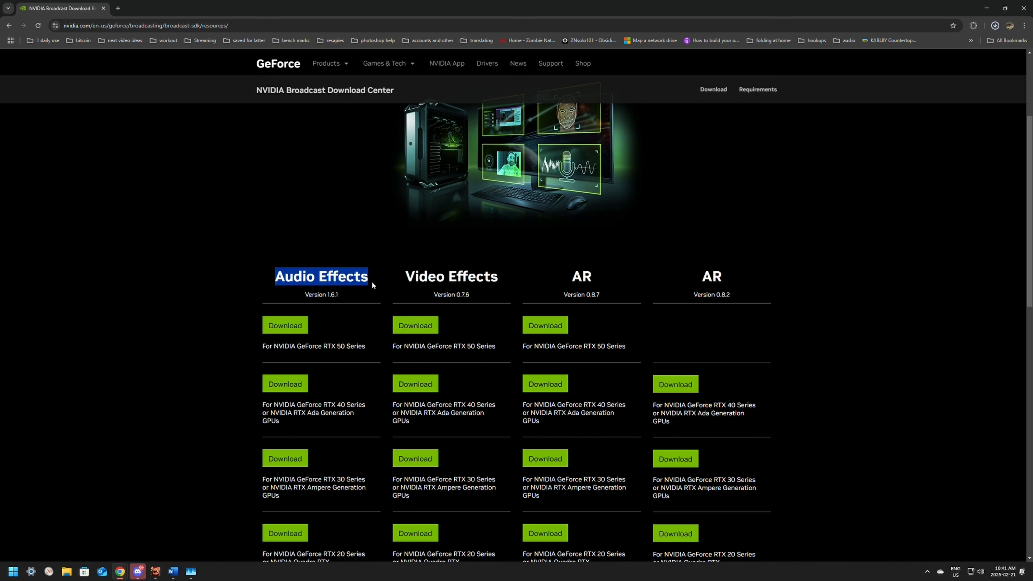
Step: Install the NVIDIA Audio Effects SDK from the downloaded Ampere installer, allowing device changes and accepting the license agreement, and close the installer
click(289, 460)
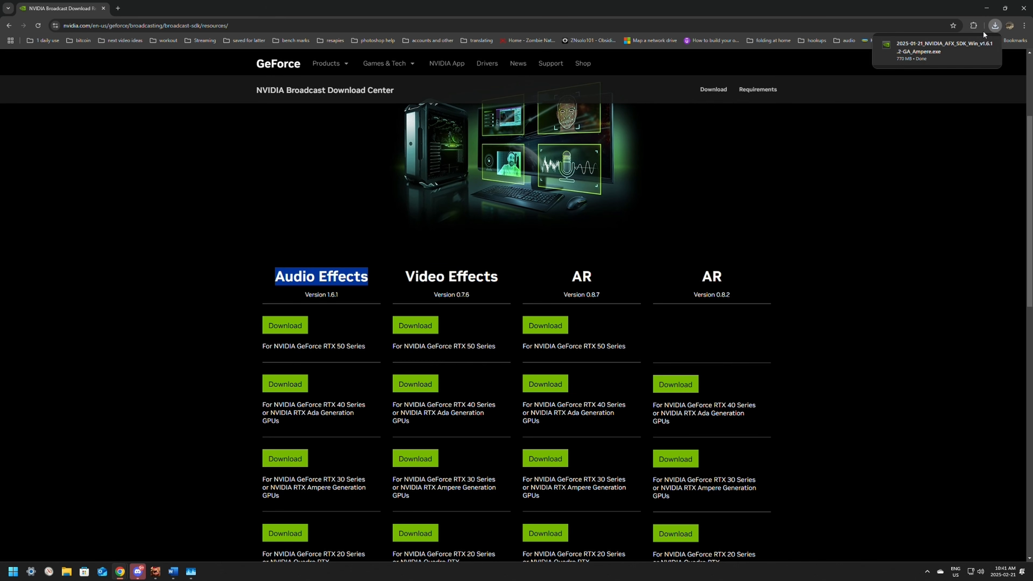
click(917, 52)
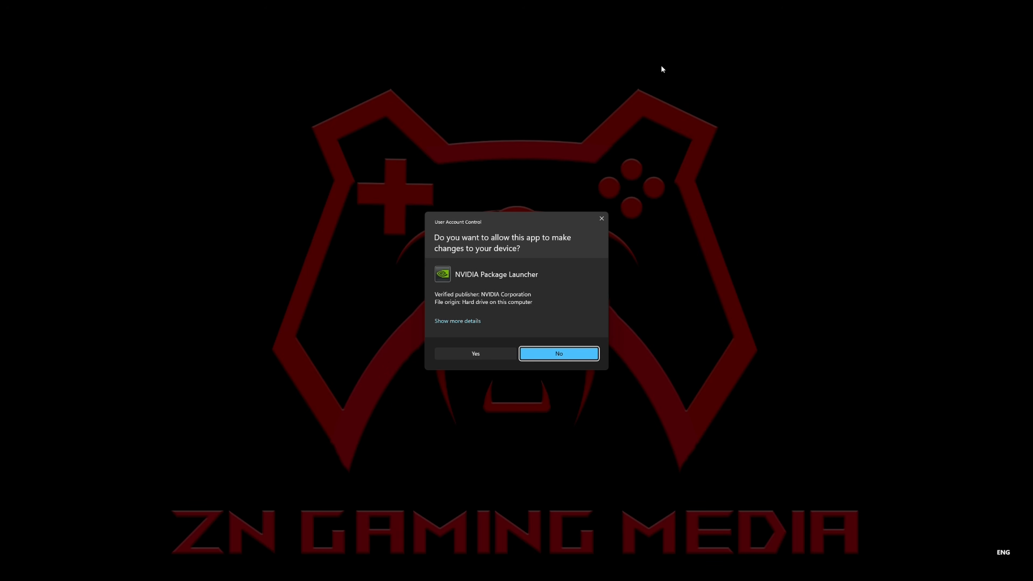
click(472, 353)
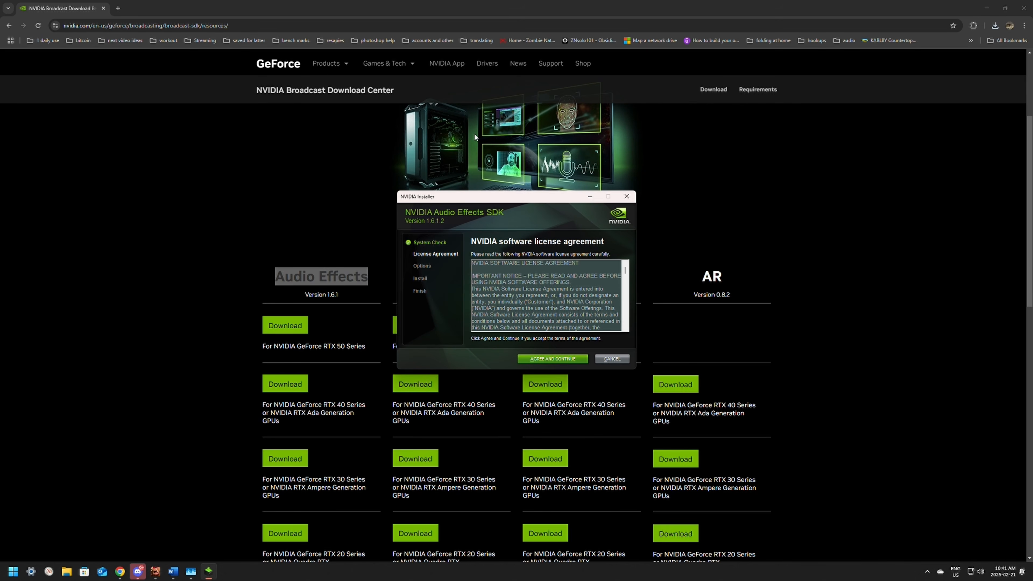
click(561, 359)
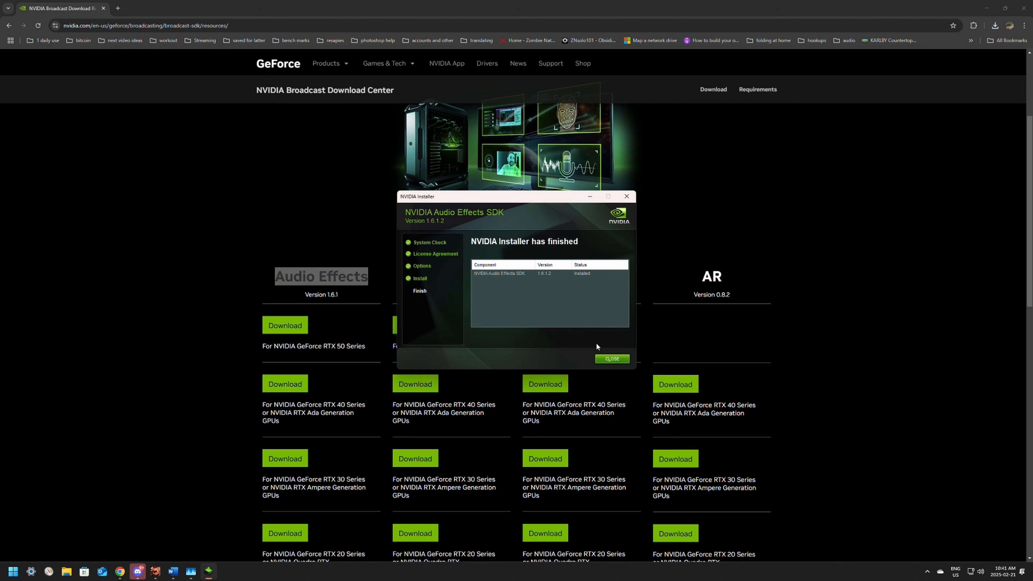
click(612, 358)
Step: Launch OBS Studio from the desktop and open the audio filters of the Mic/Aux source
key(super+d)
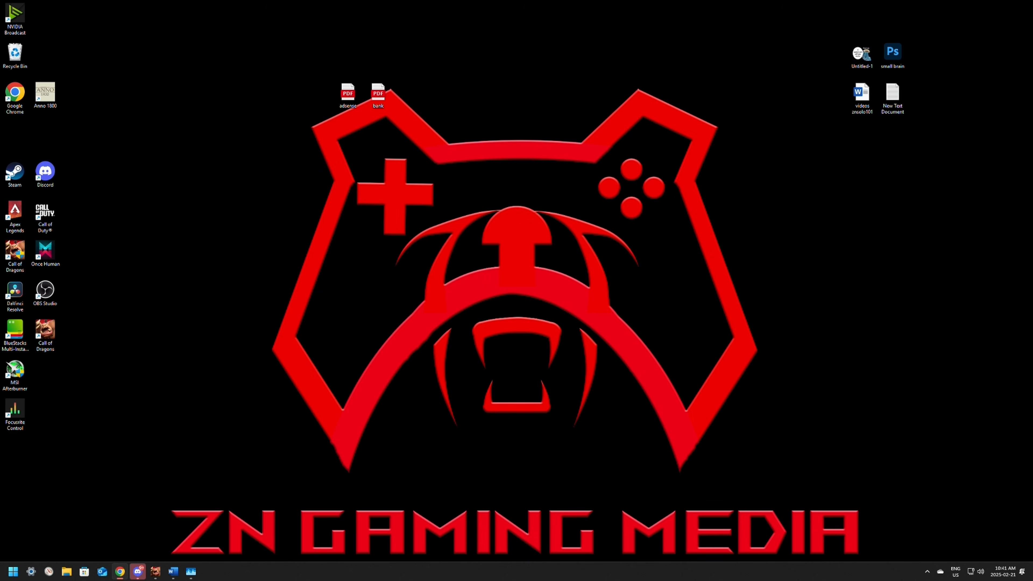
double_click(55, 297)
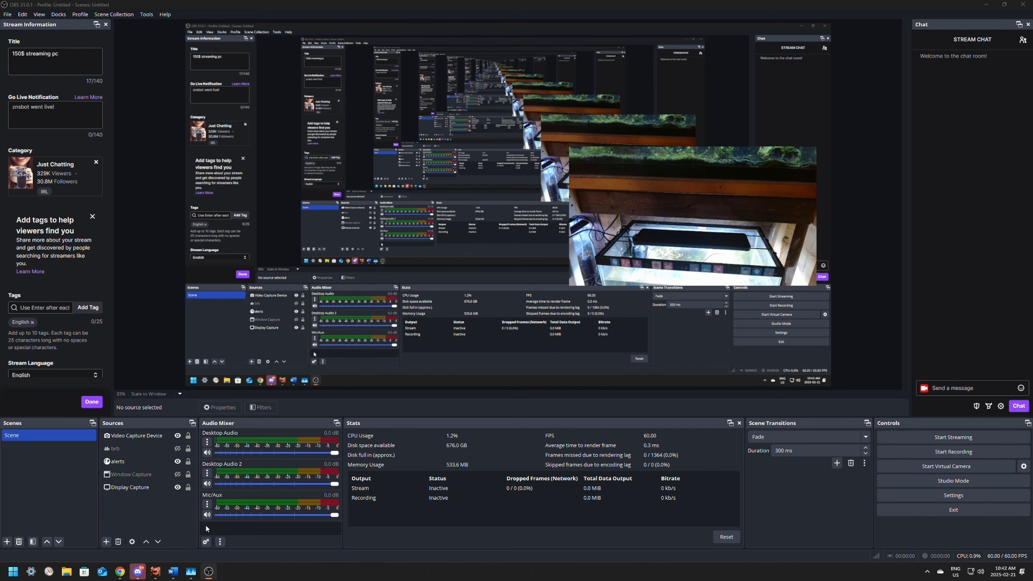
click(207, 504)
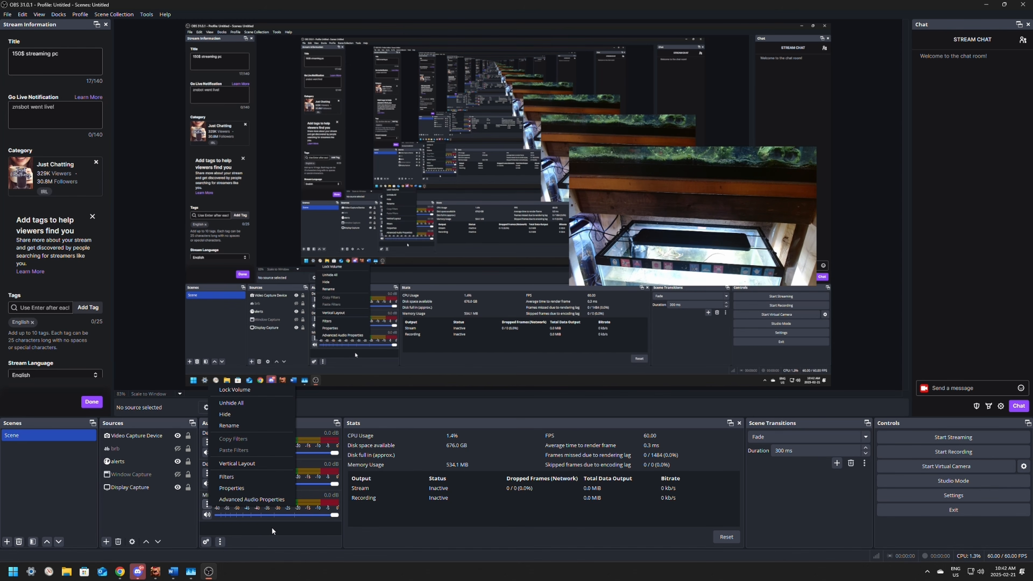
click(216, 515)
click(207, 504)
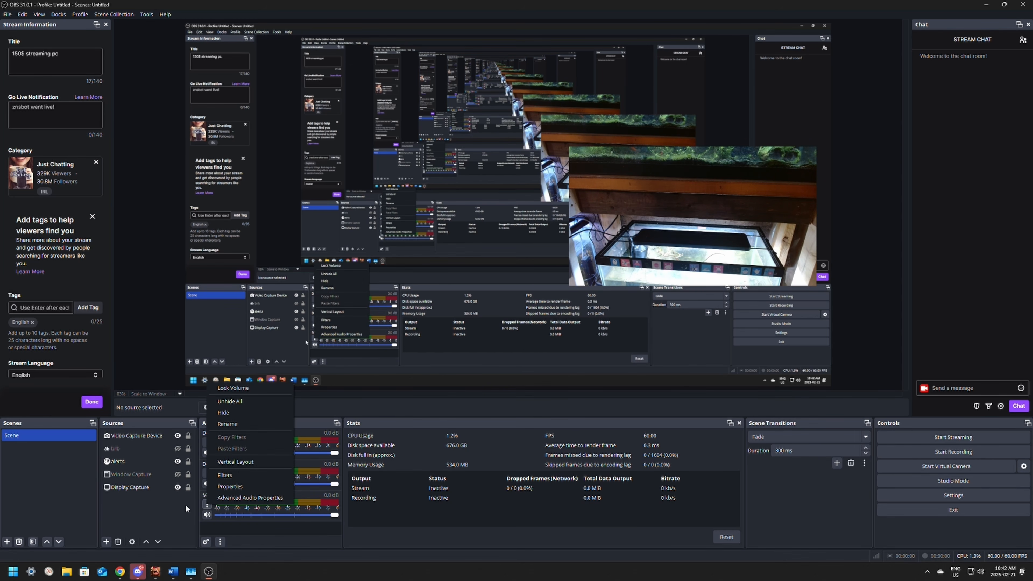
click(225, 475)
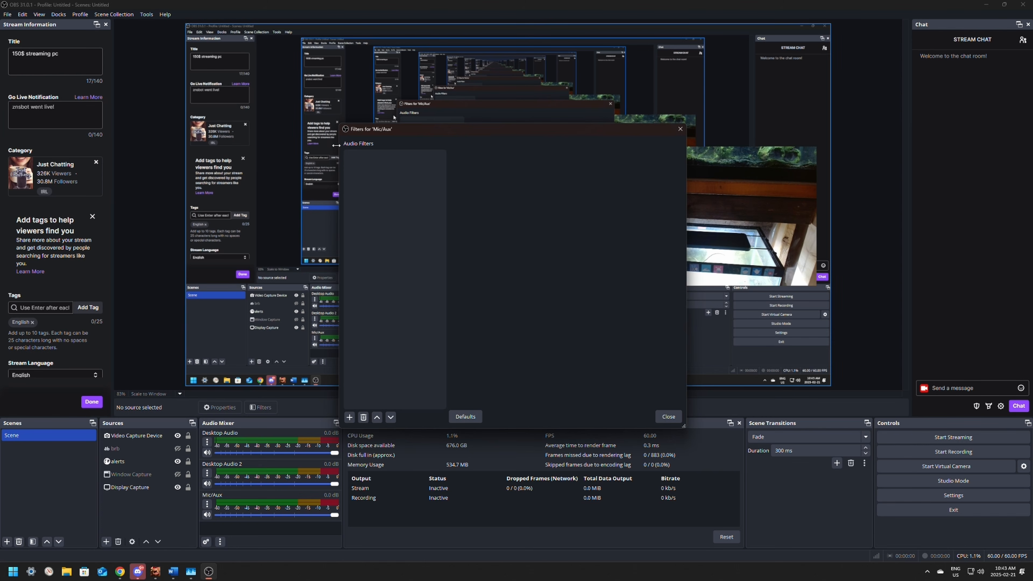
Step: Add an NVIDIA Audio Effects filter under its default name to Mic/Aux and close the filters window
click(349, 417)
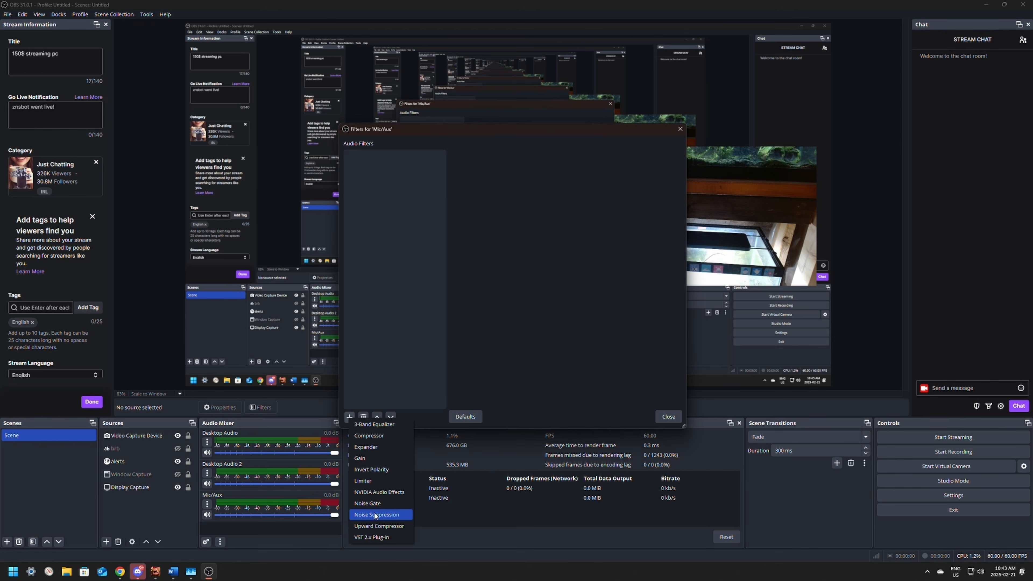
click(373, 492)
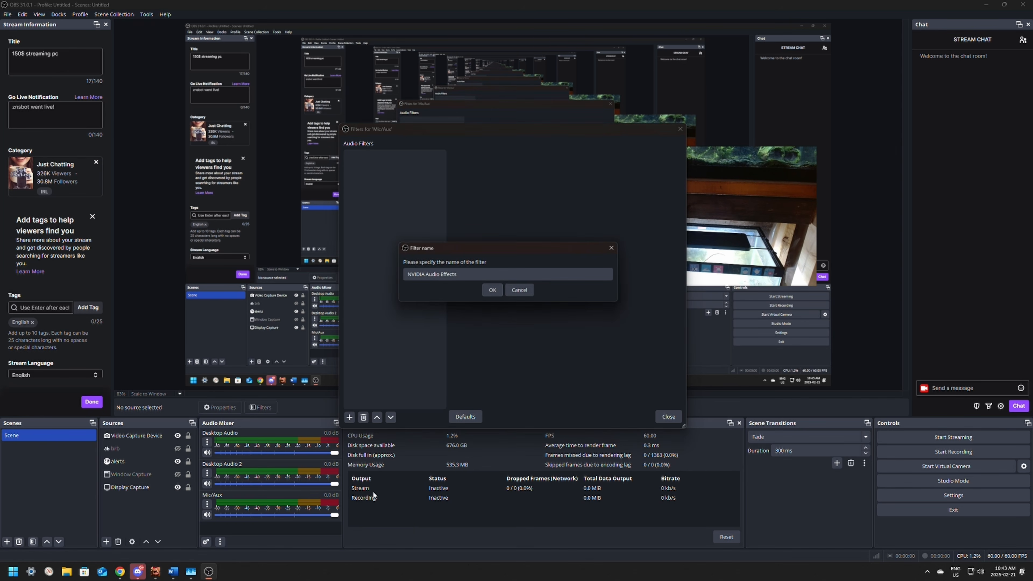
click(492, 290)
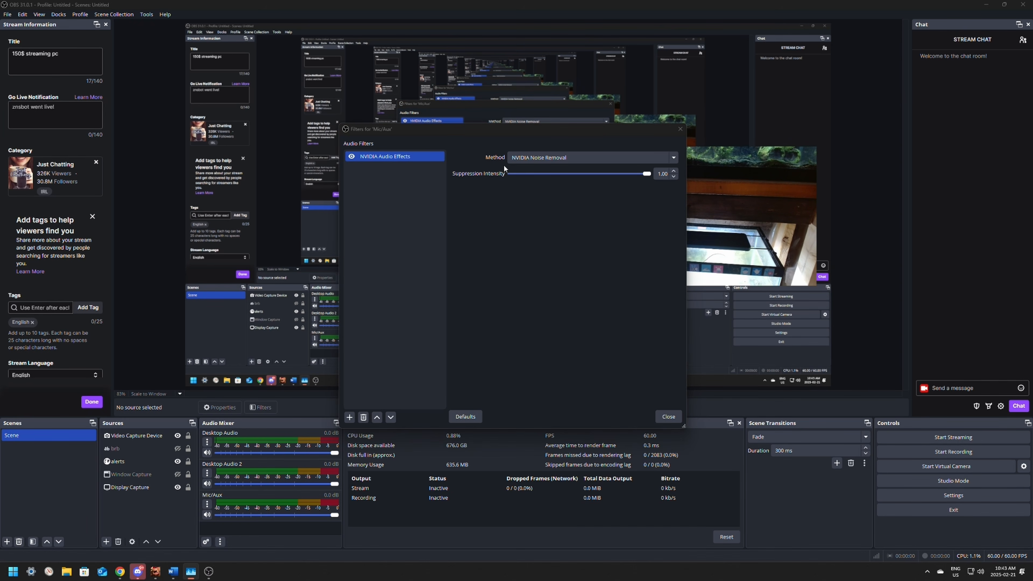
click(667, 419)
click(207, 504)
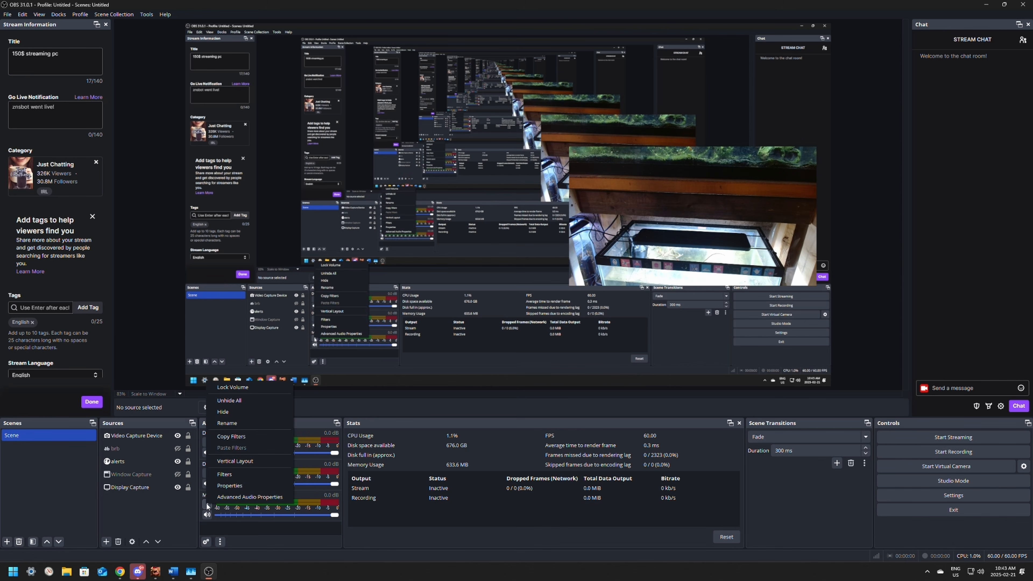
click(217, 522)
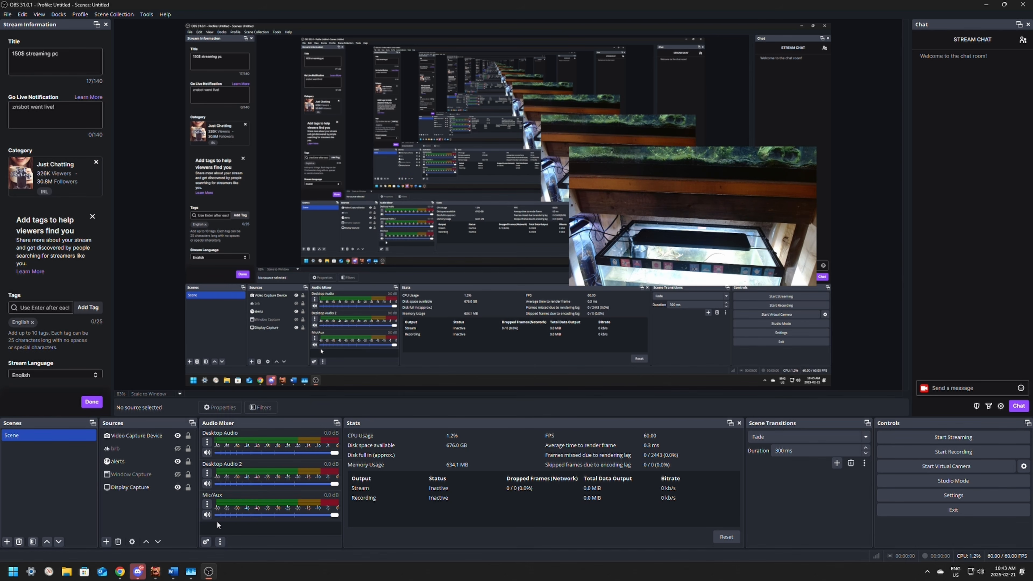
click(207, 505)
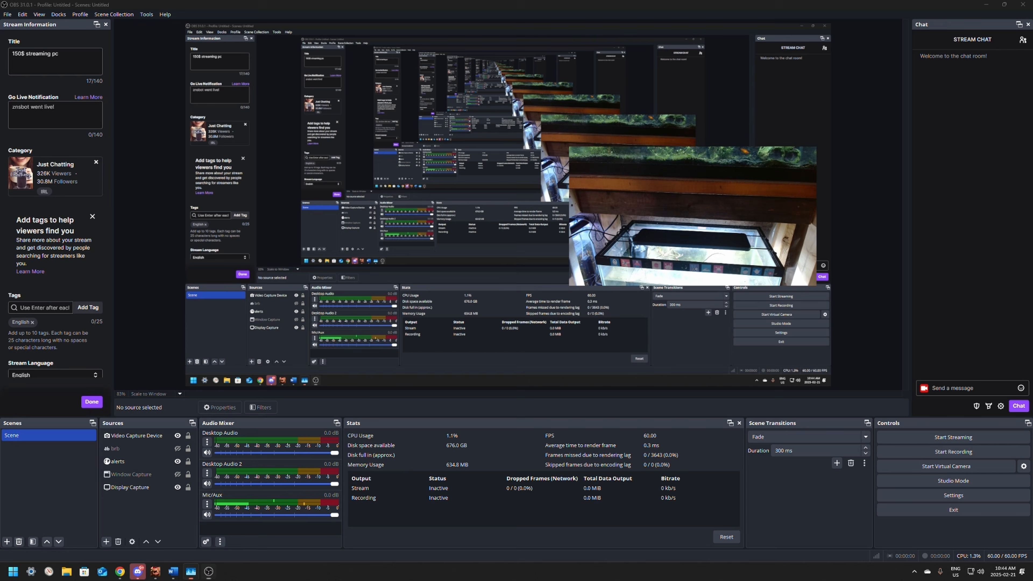
Step: Examine the GPU usage of OBS Studio in Task Manager and close it
drag(1032, 142, 566, 78)
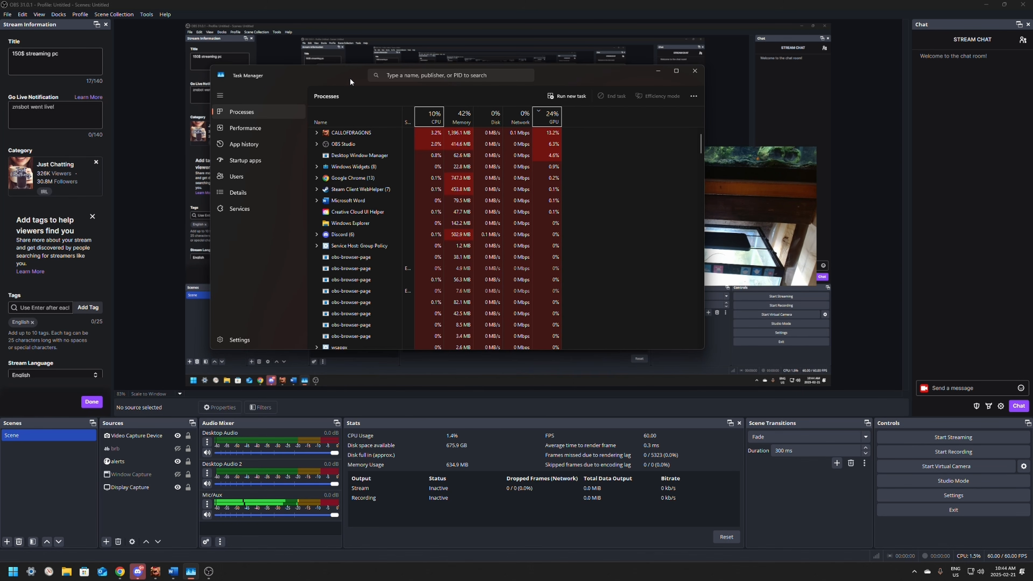
click(695, 71)
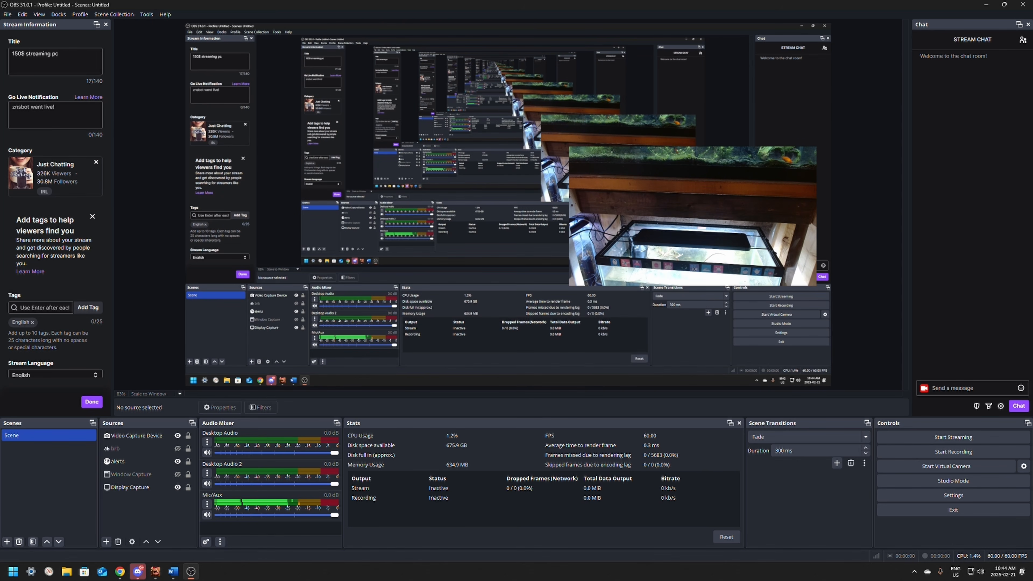
Step: Switch to the NVIDIA download page in Chrome and reopen Task Manager over it to review the GPU load per process
click(119, 571)
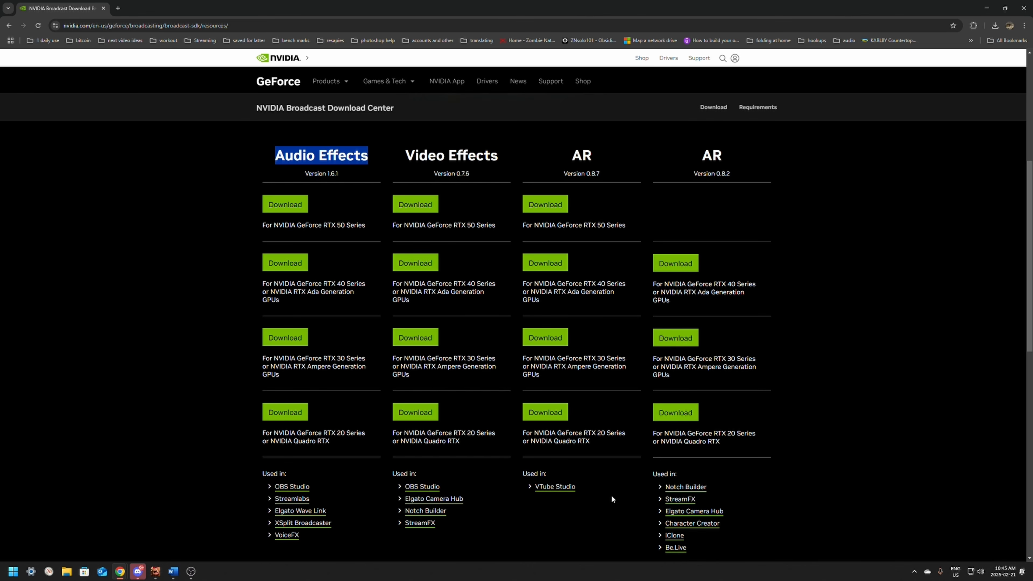
key(ctrl+alt+Delete)
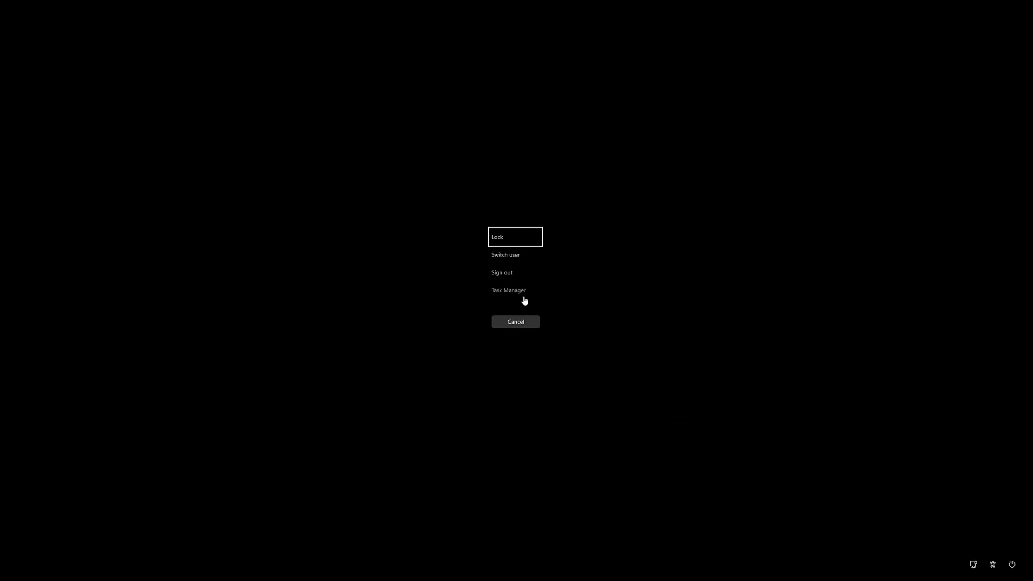
click(524, 291)
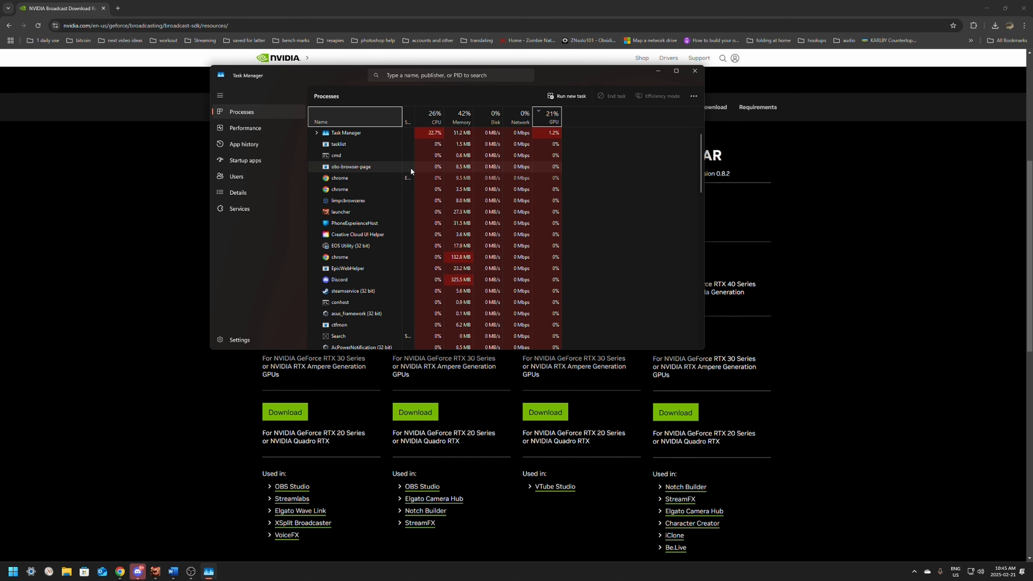
drag(326, 78, 336, 143)
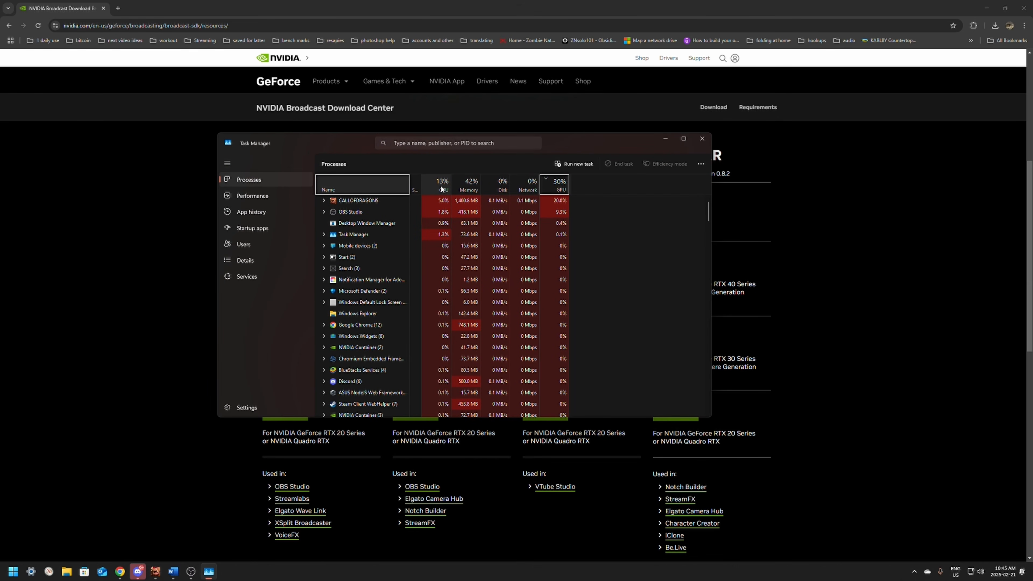
right_click(452, 188)
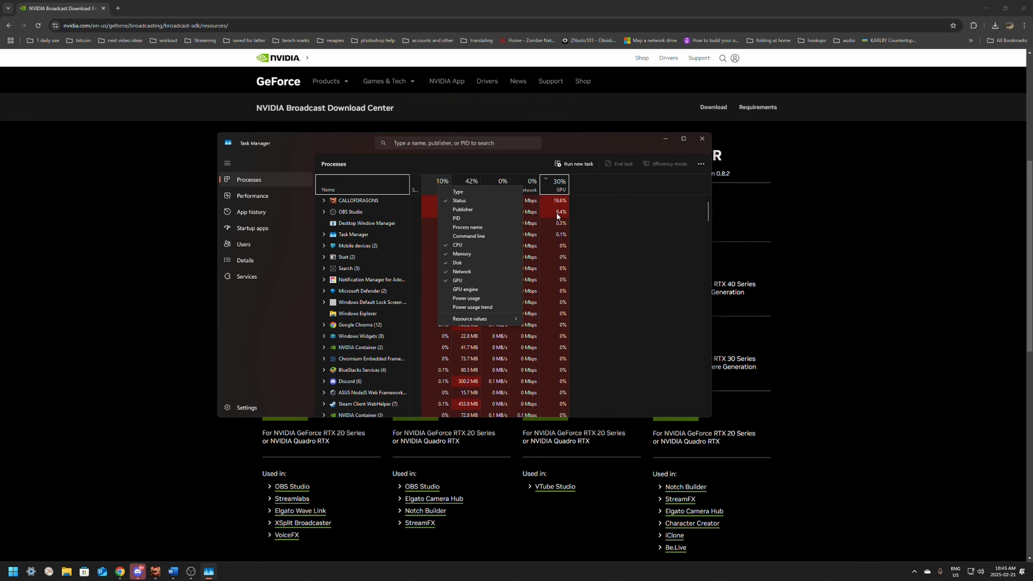
click(570, 265)
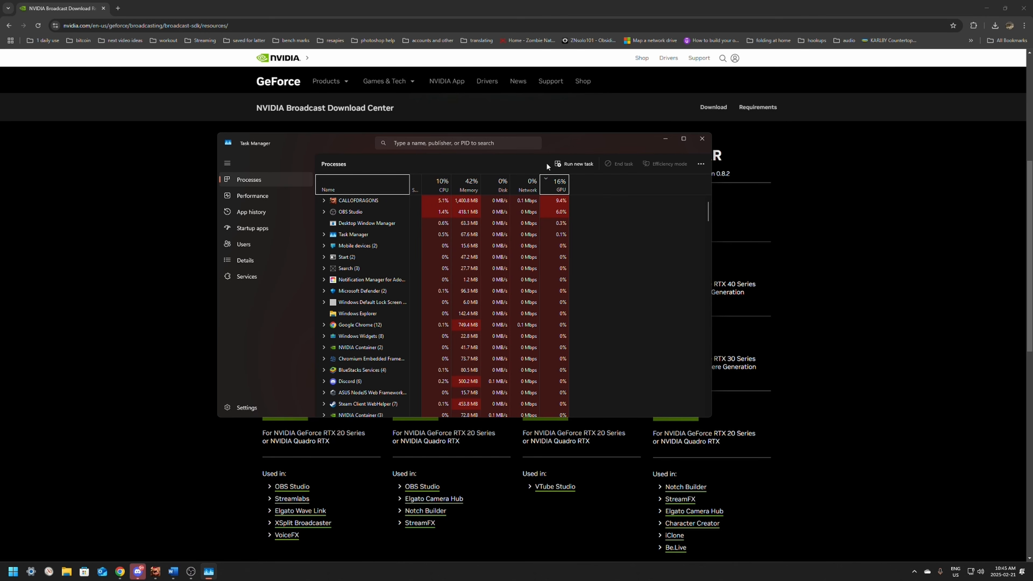